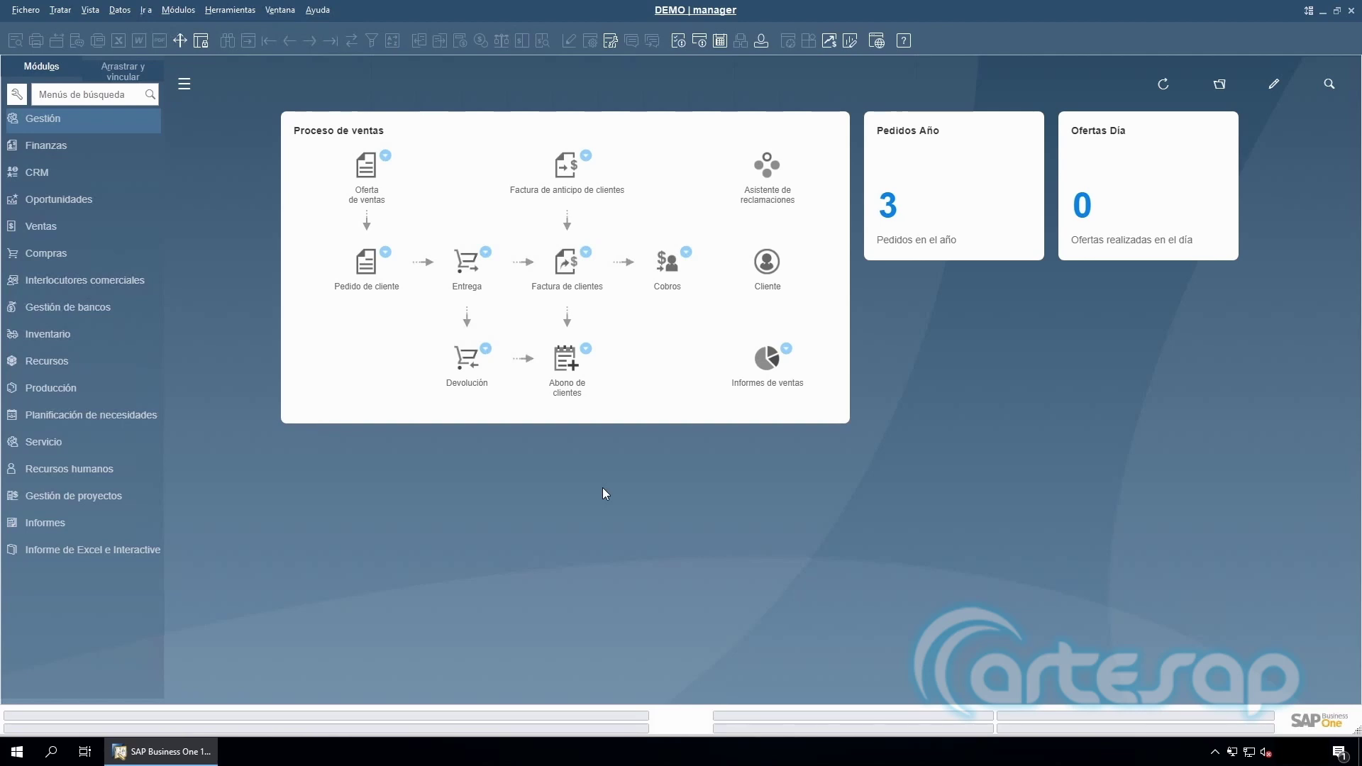
- Open the selection criteria of the sales analysis report (Análisis volumen de negocios) among the sales reports
left_click(79, 227)
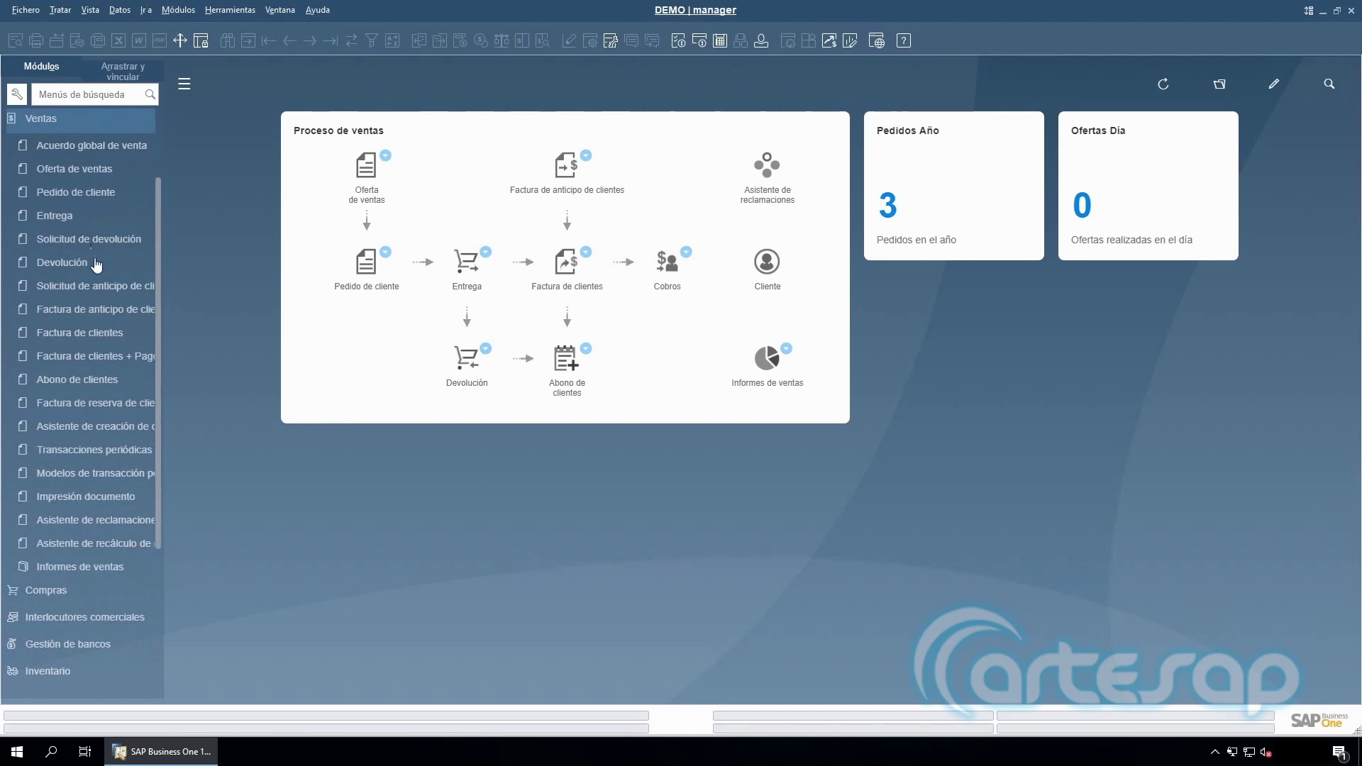
left_click(113, 569)
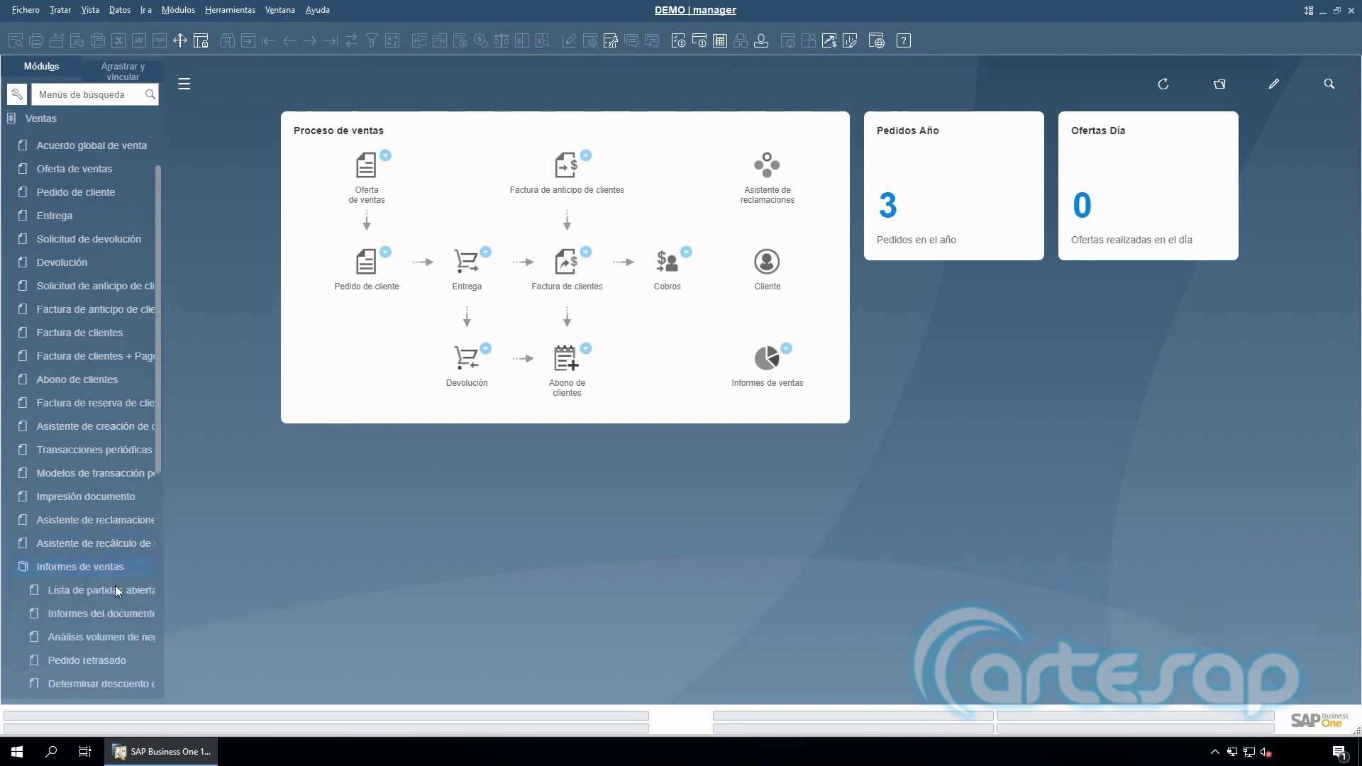
left_click(130, 637)
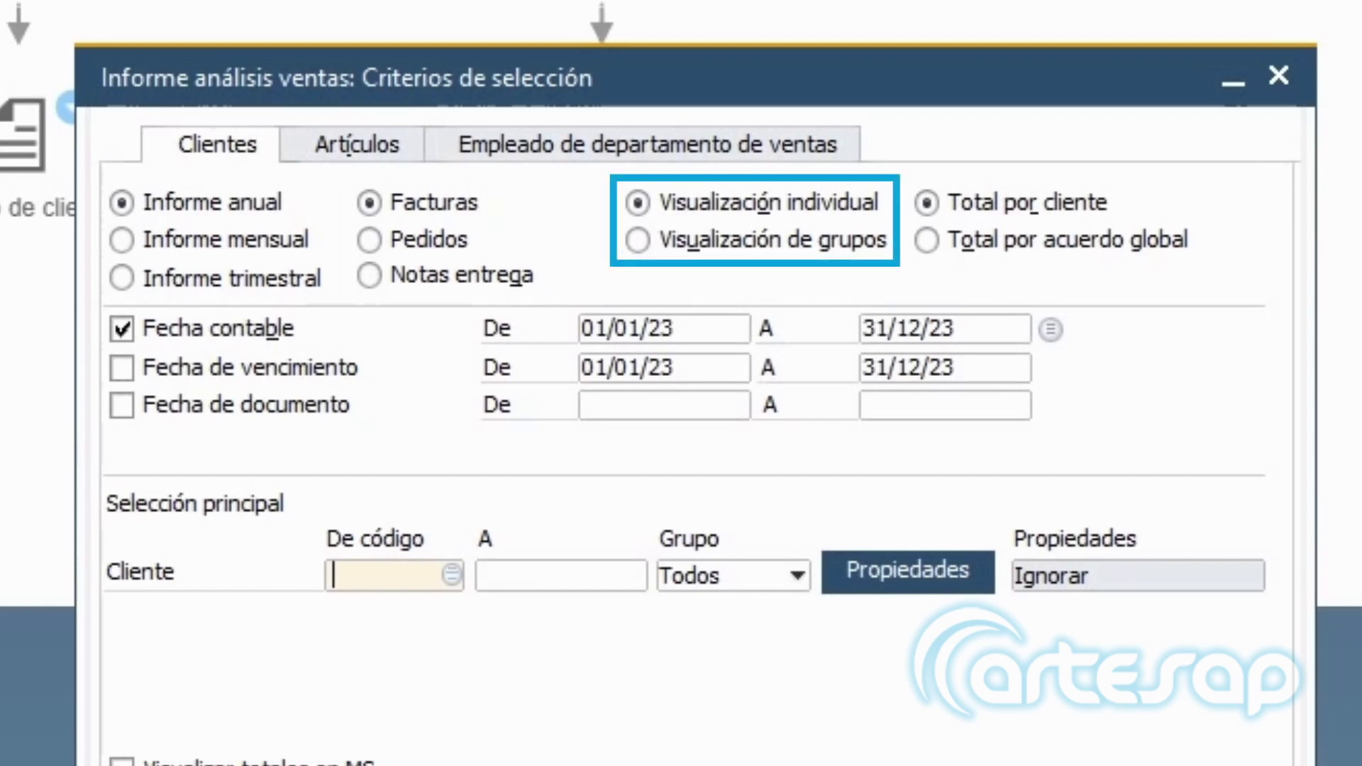
- Run the annual customer report for Facturas with Visualización individual and Fecha contable from 20/06/23 to 20/06/23
left_click(851, 240)
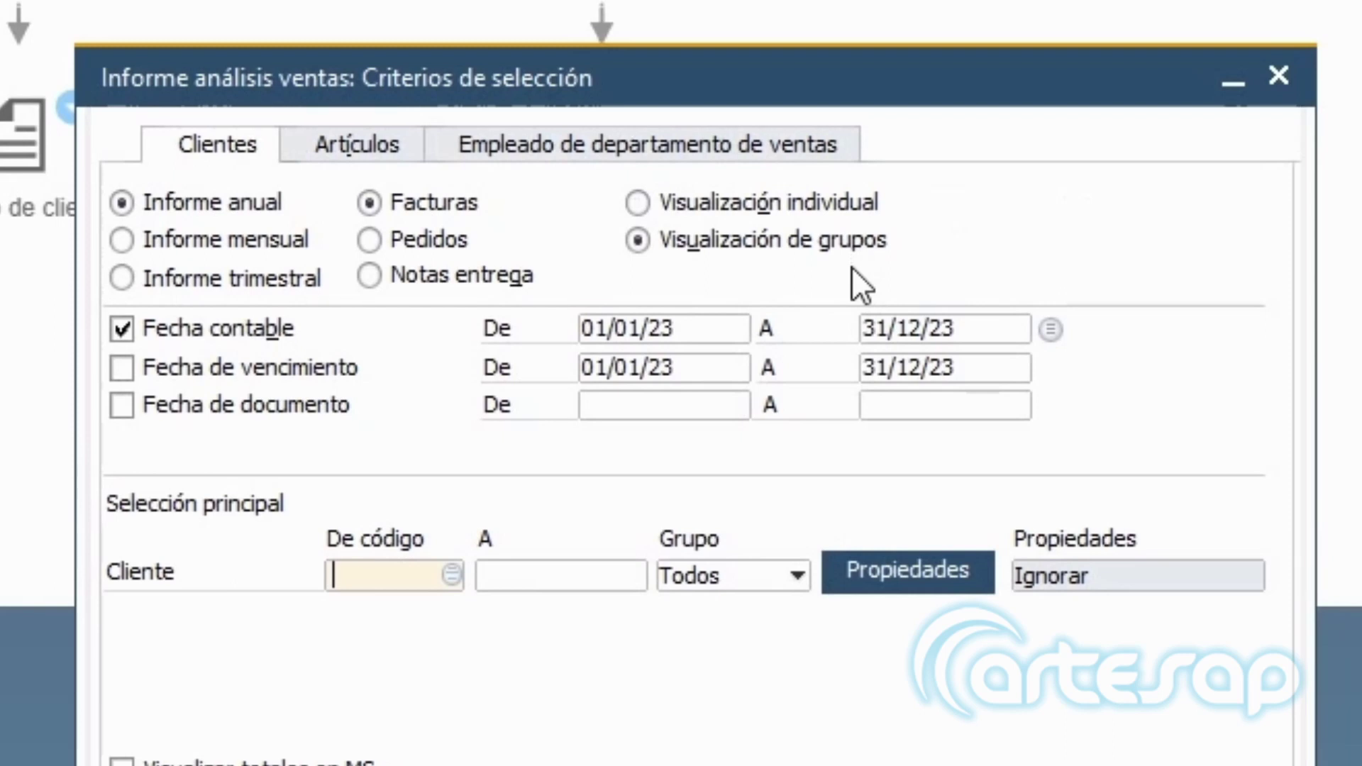
left_click(842, 199)
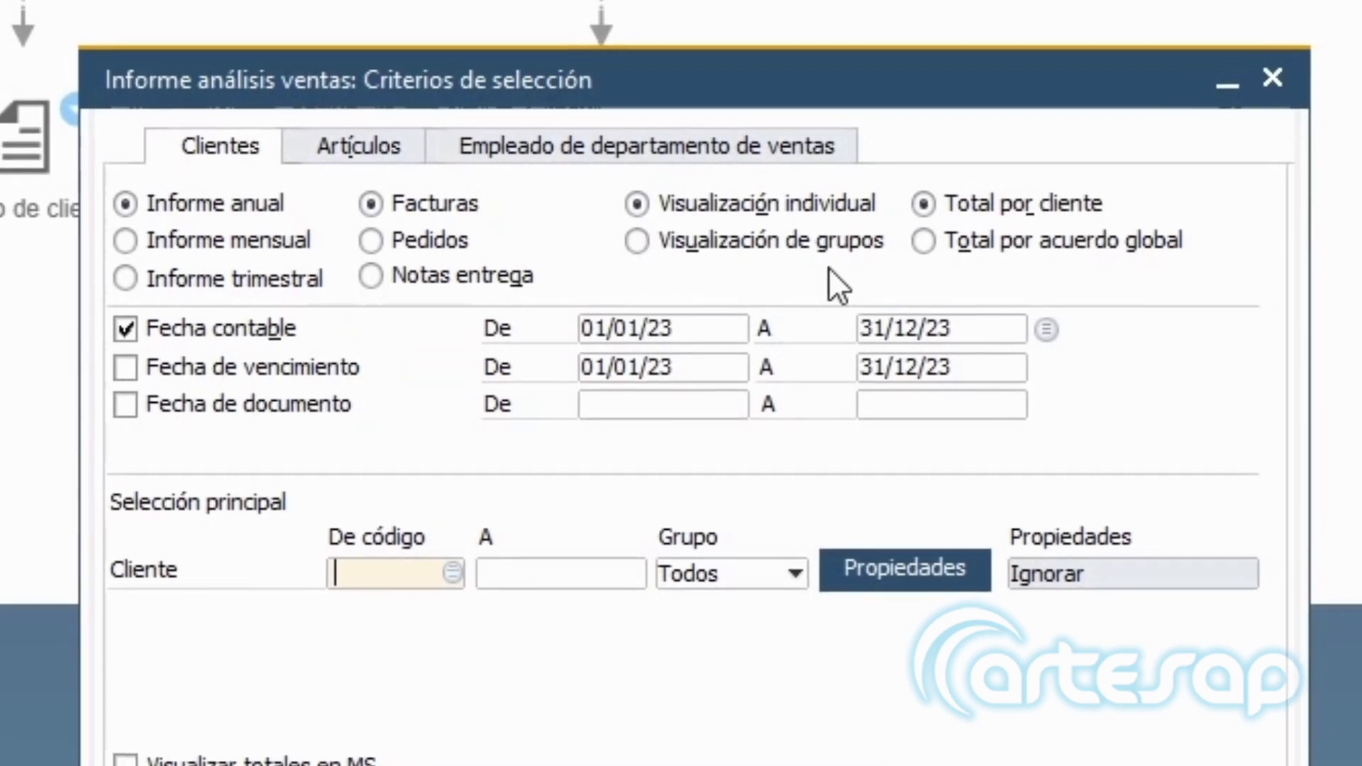
left_click(660, 328)
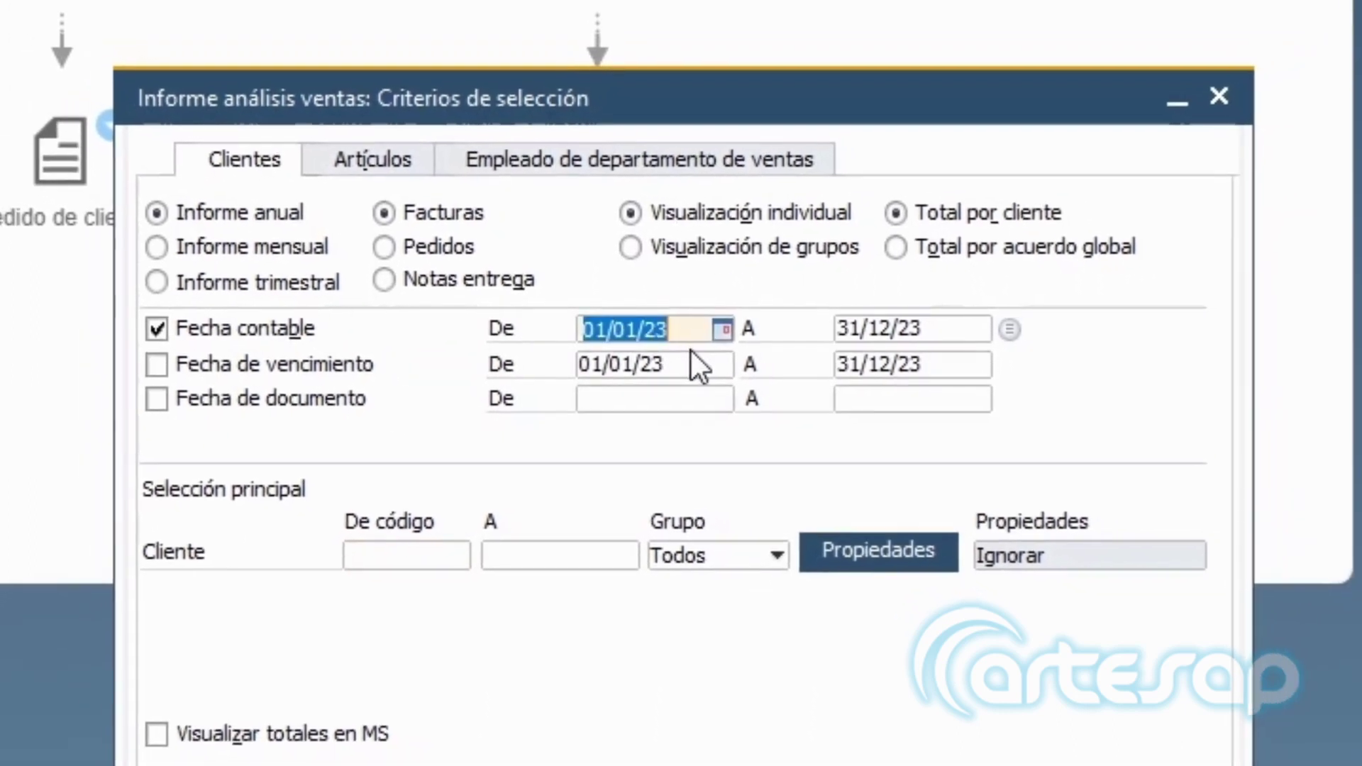
type("200623")
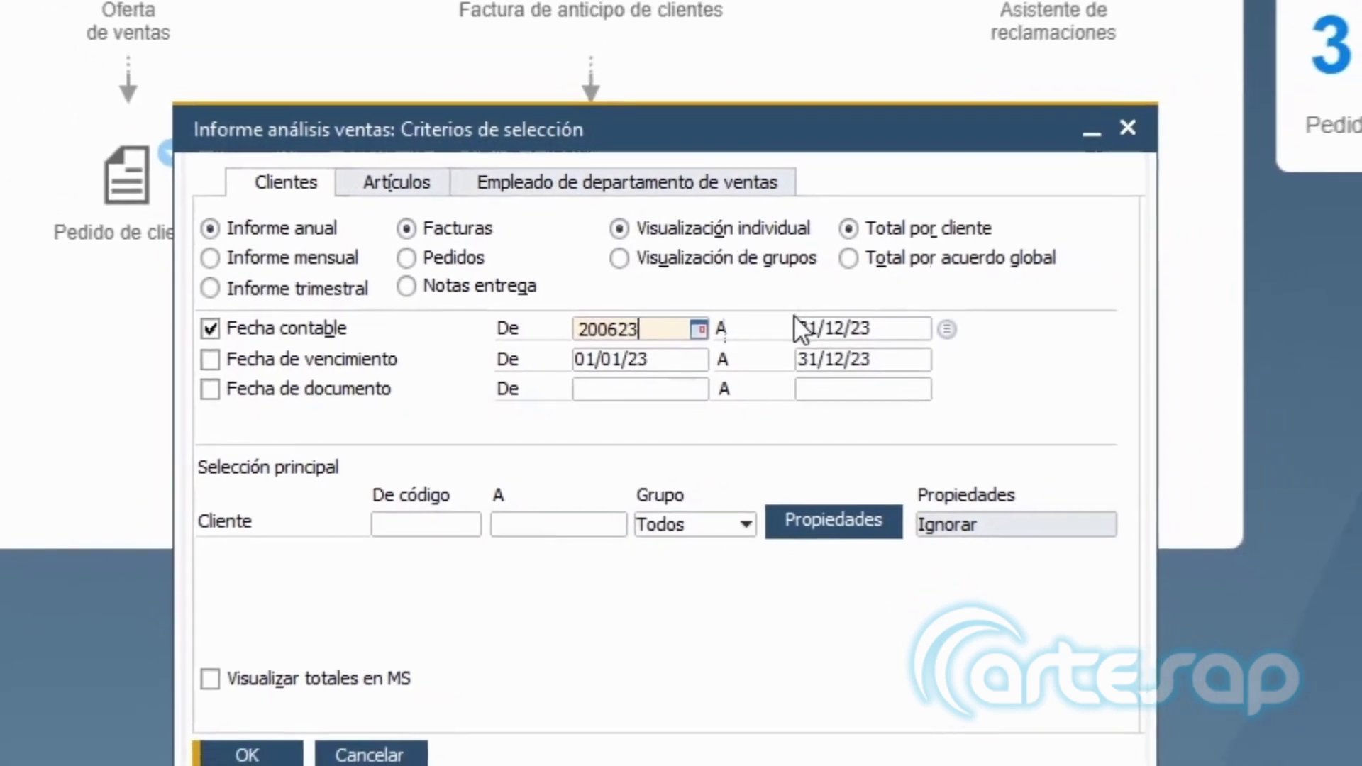
left_click(868, 333)
type("200623")
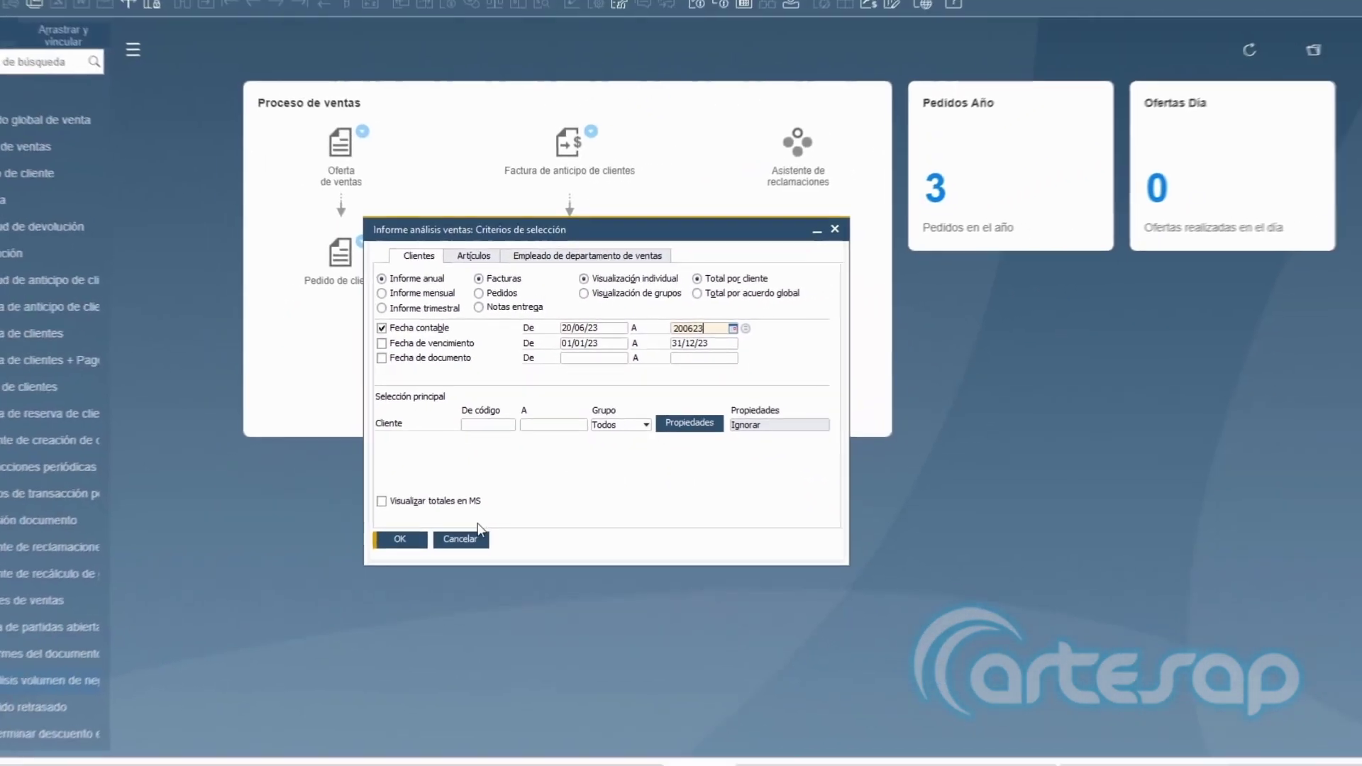
key("Return")
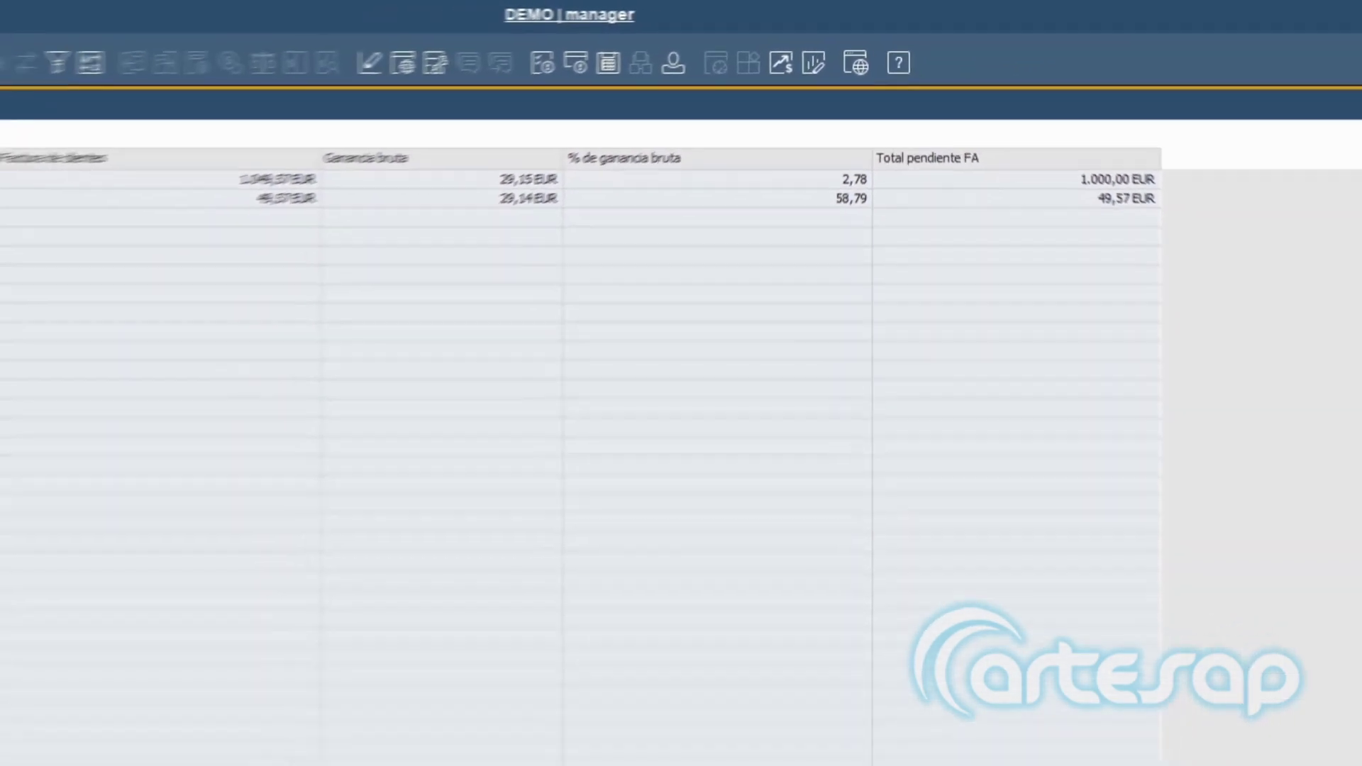
- Open the detailed report for Cliente 2 and change its diagram type to Gráfico de líneas
left_click(13, 115)
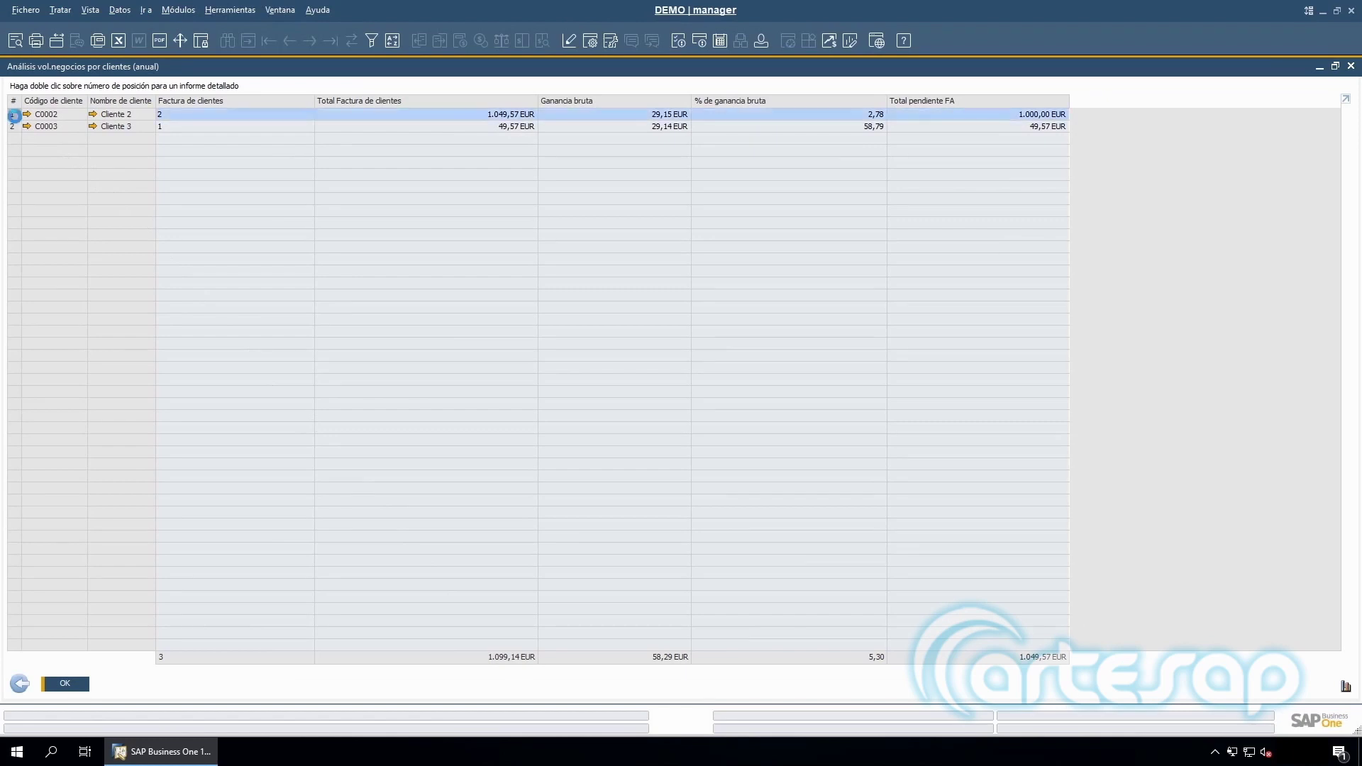
double_click(13, 115)
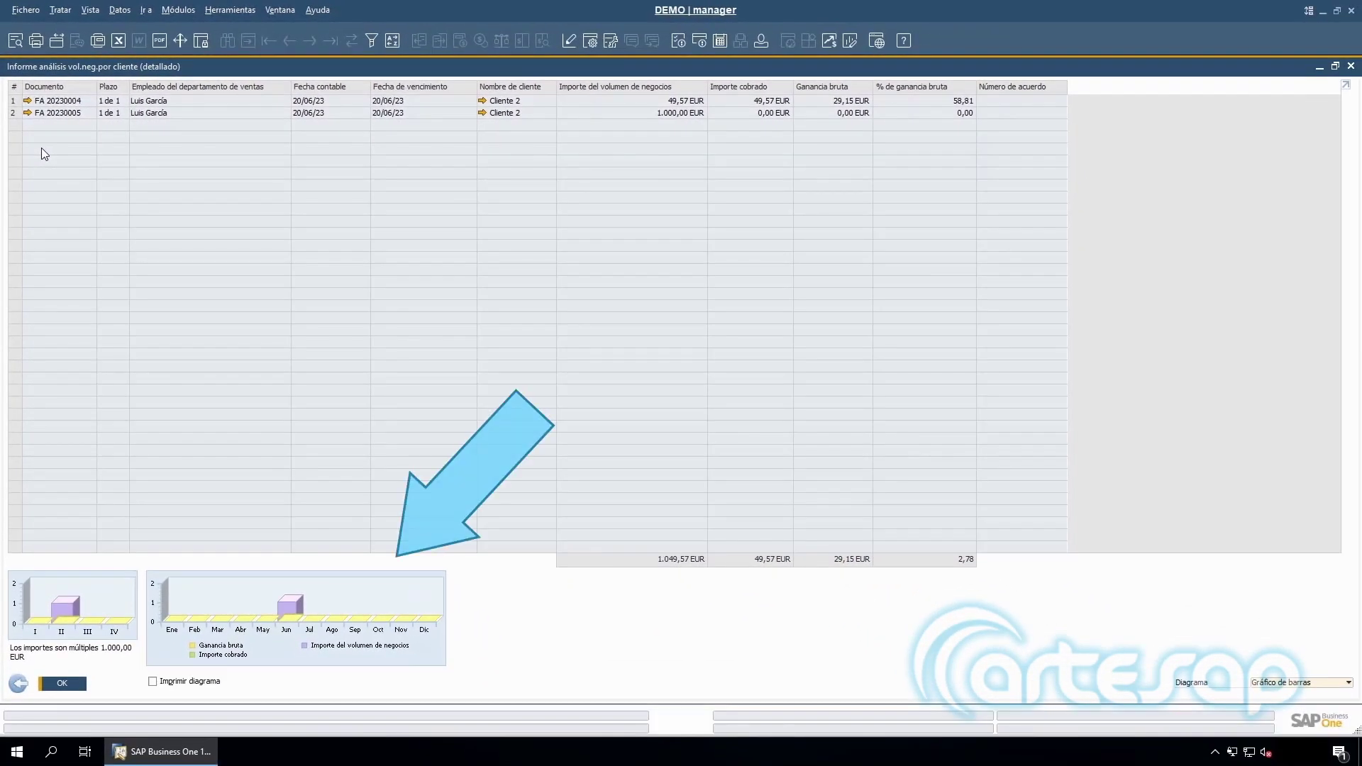
left_click(1348, 683)
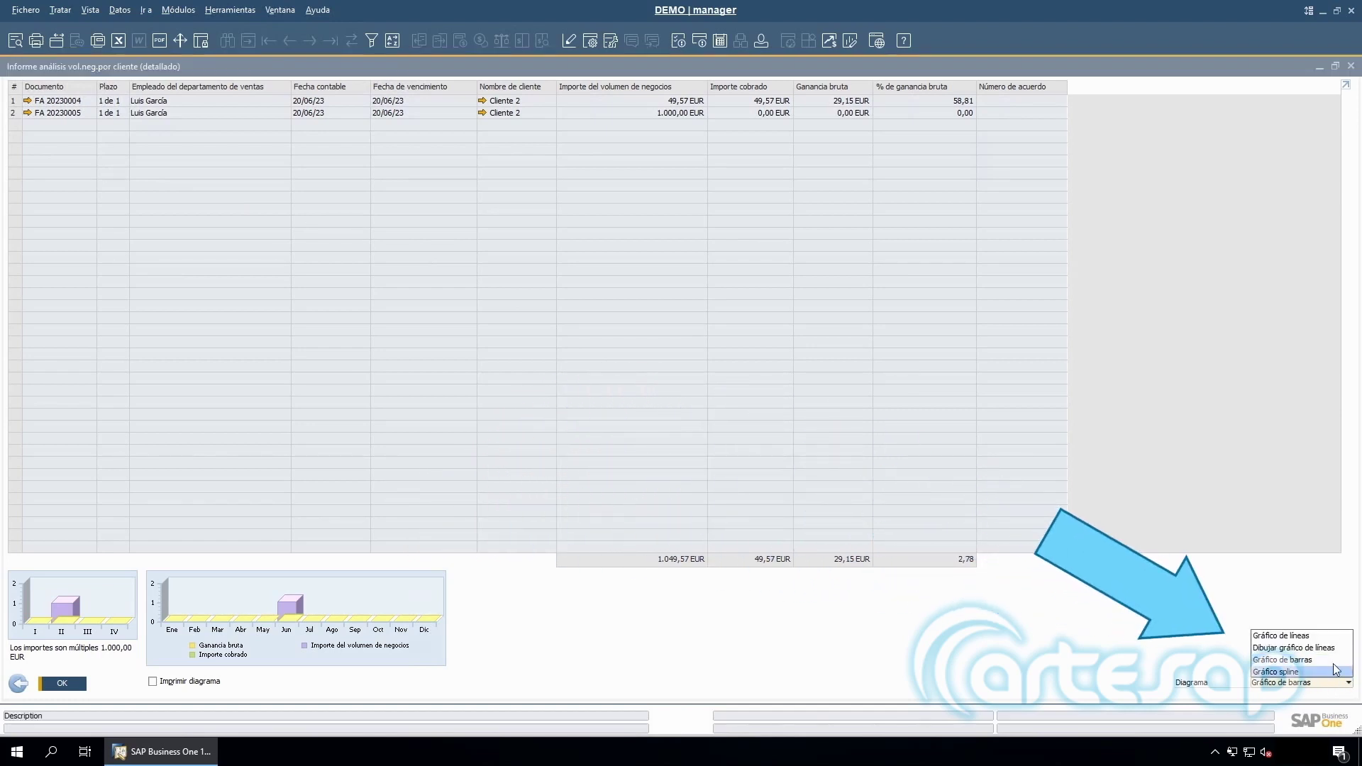
left_click(1324, 638)
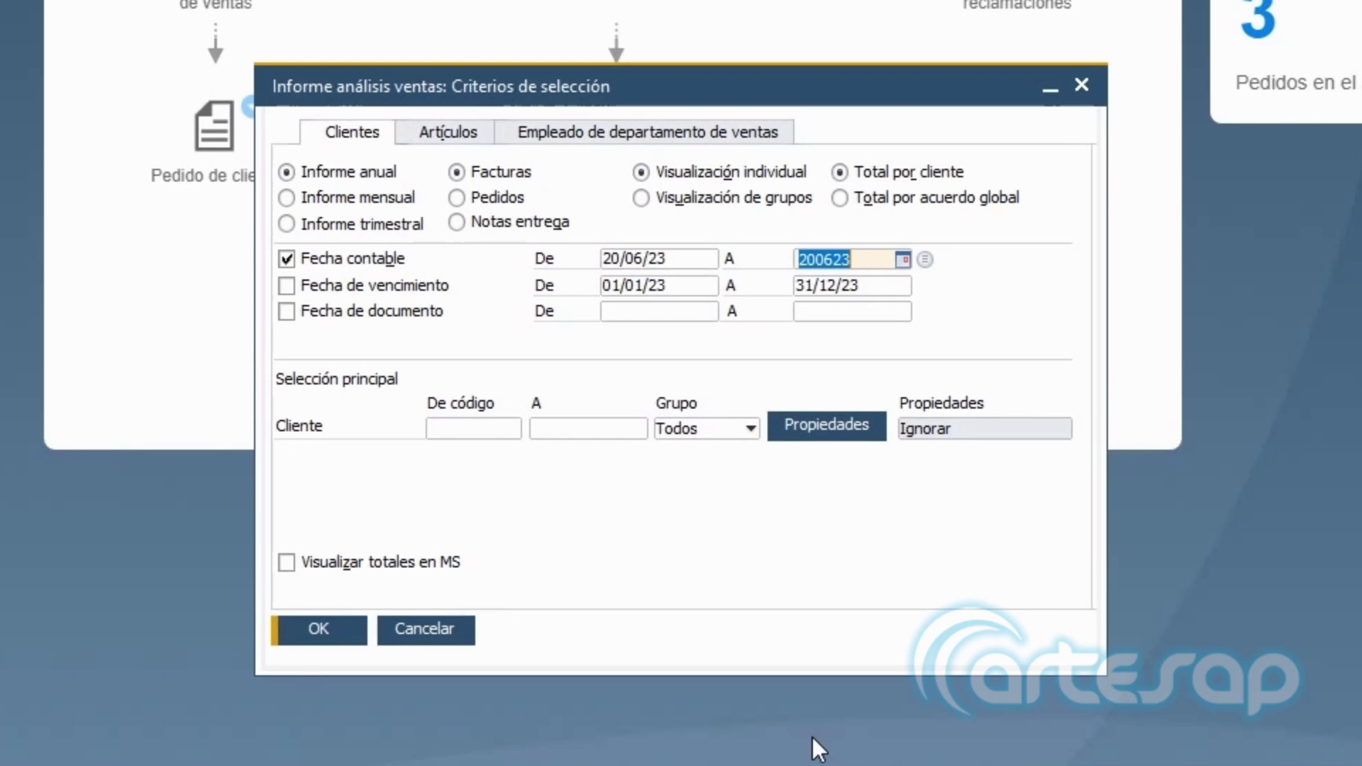
- Run the annual customer invoice report with Visualización de grupos and open the details of the Clientes group
left_click(727, 198)
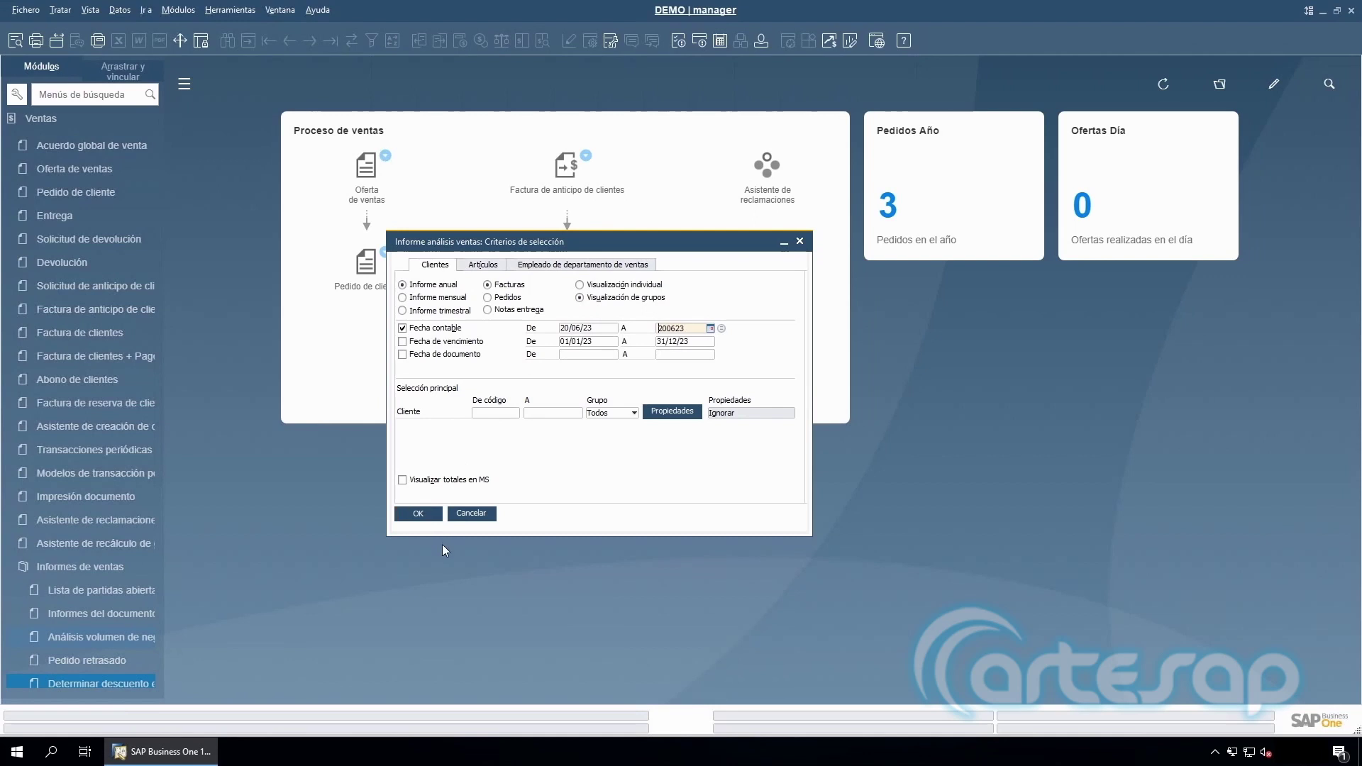
left_click(419, 528)
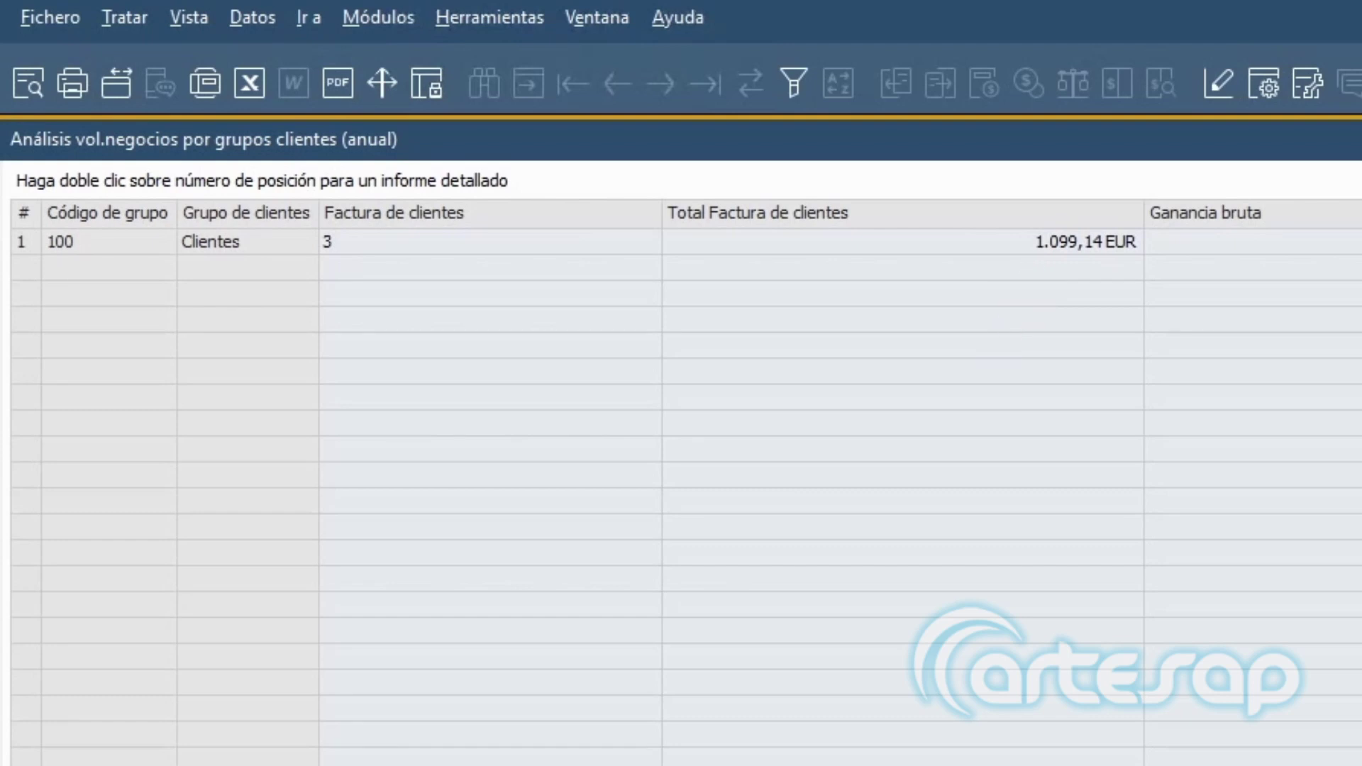
double_click(28, 242)
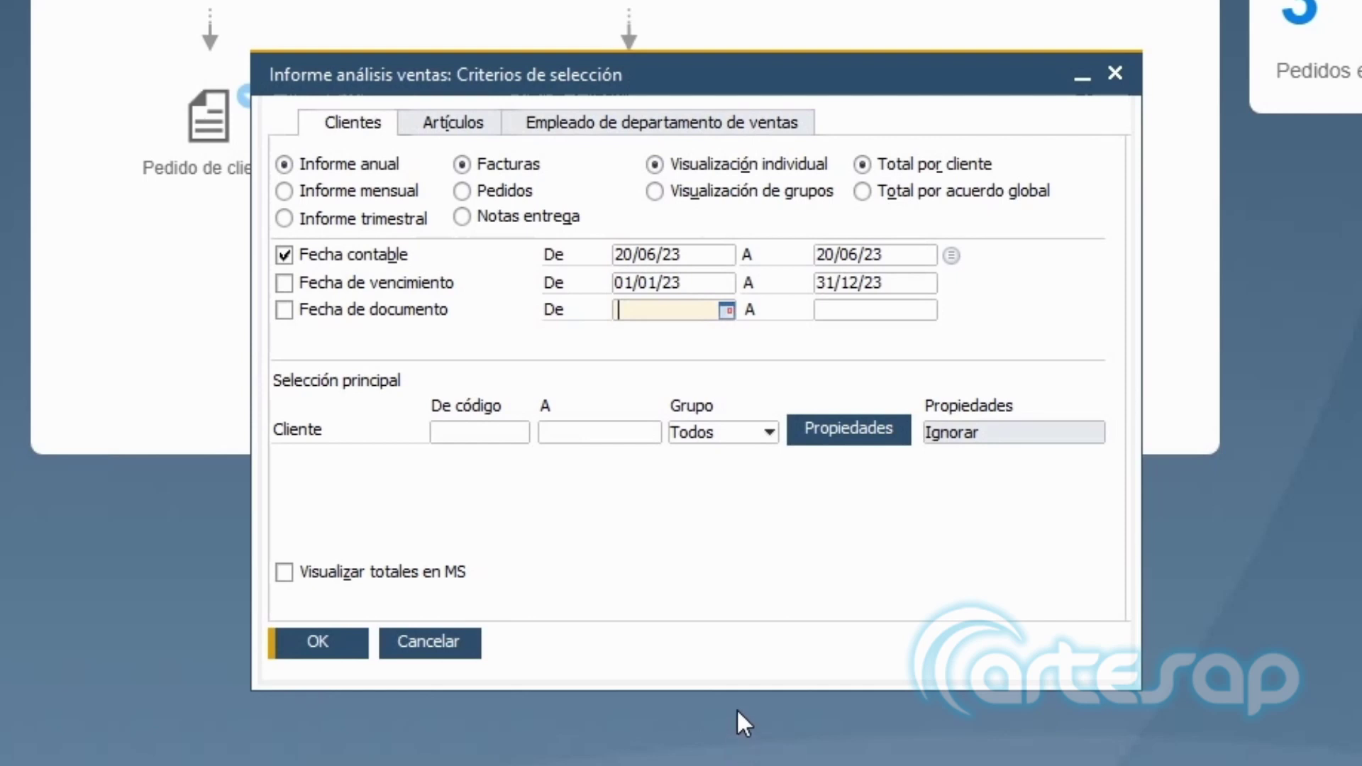
- Run the annual customer report for Pedidos with individual display and open the details of Cliente1
left_click(508, 189)
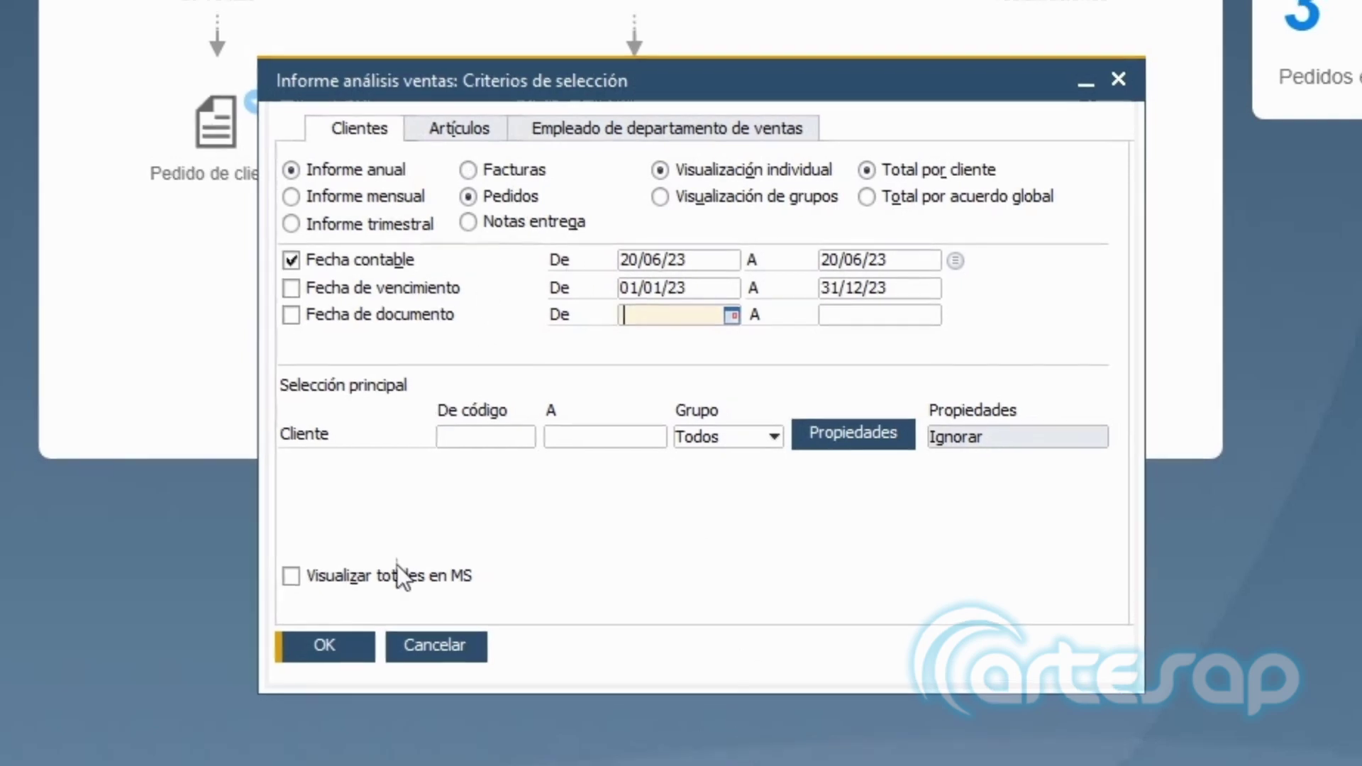
left_click(318, 642)
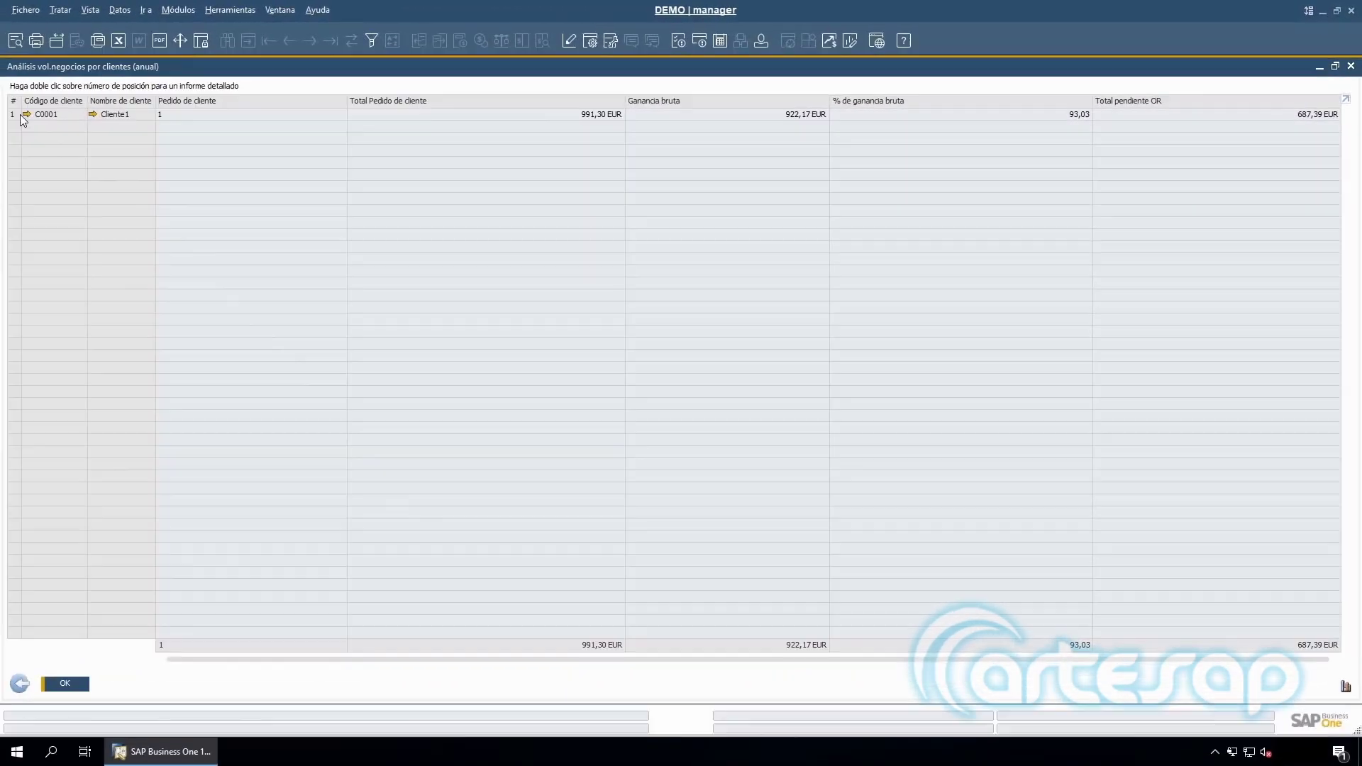
double_click(13, 114)
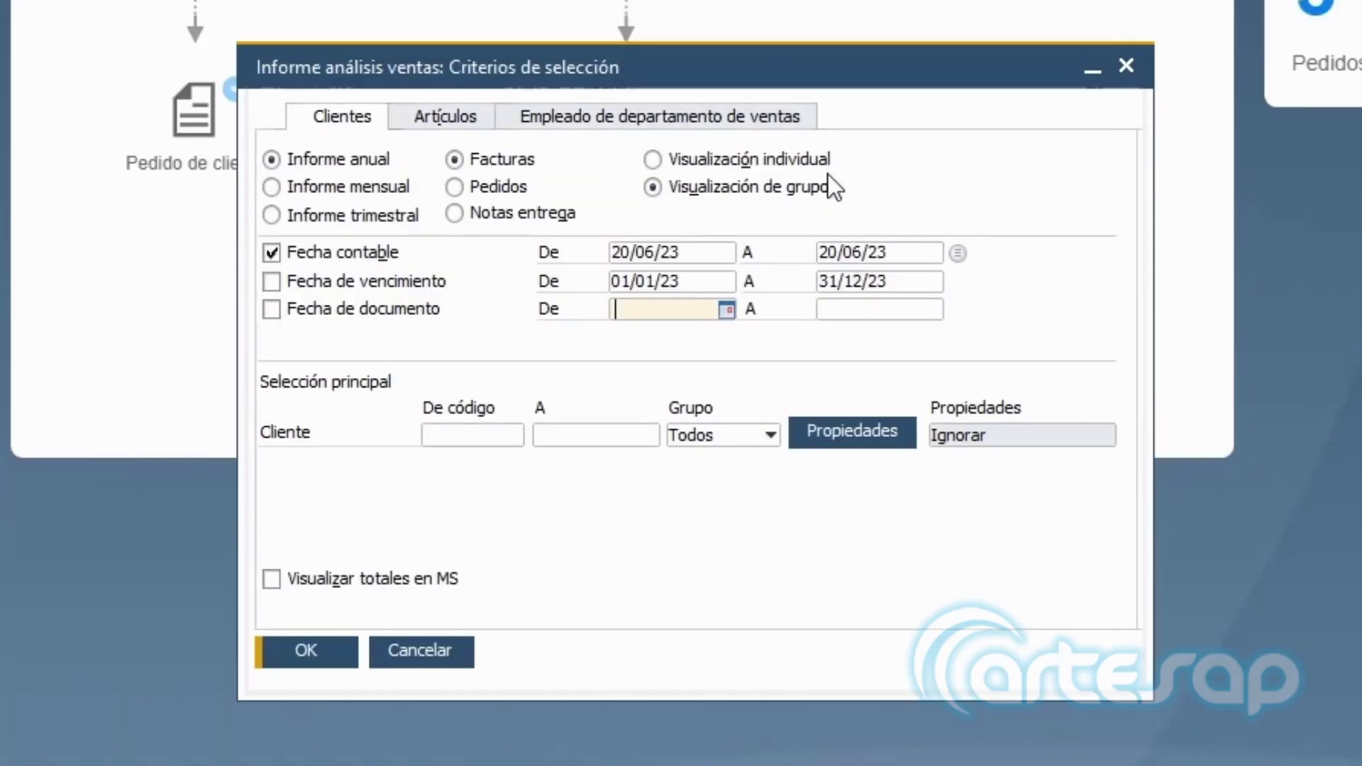
- Restore Visualización individual and examine the customer filters: the business partner list, Grupo options and Propiedades
left_click(823, 162)
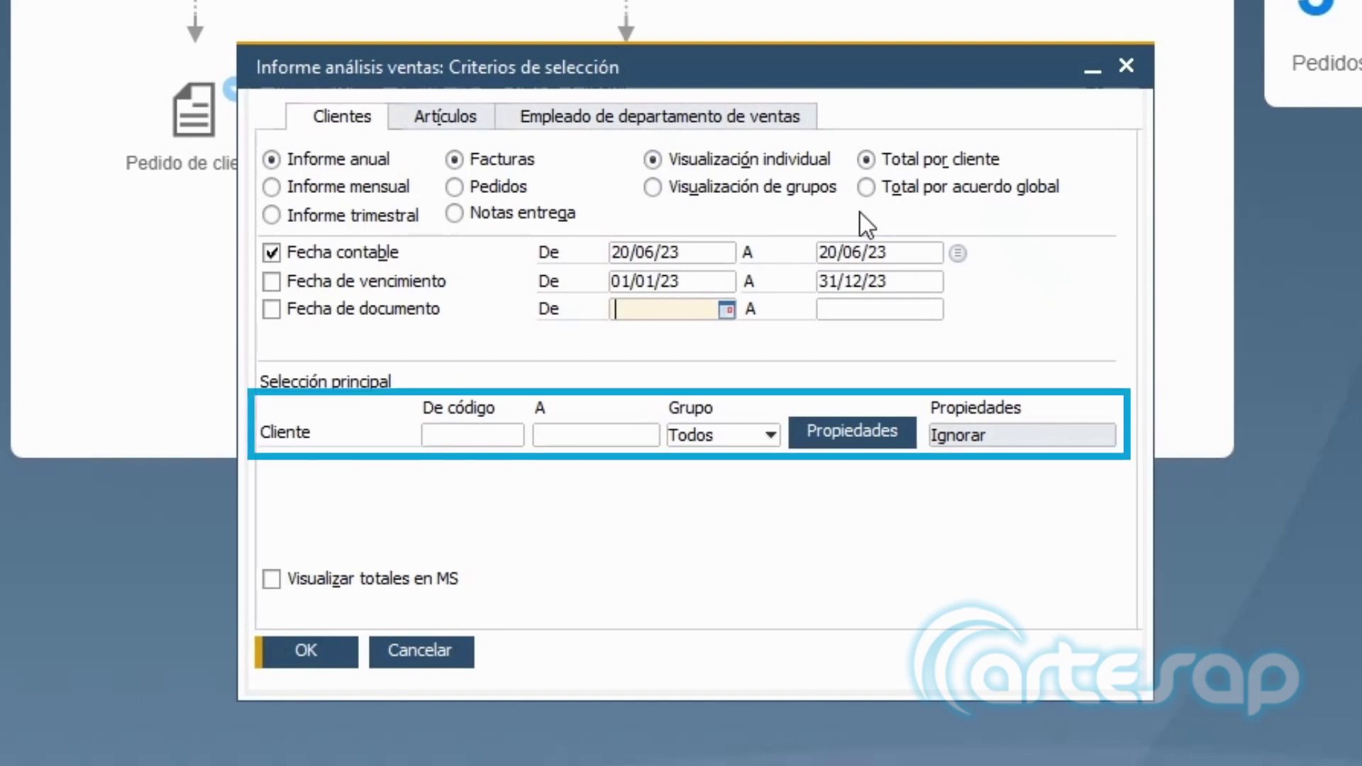
left_click(510, 432)
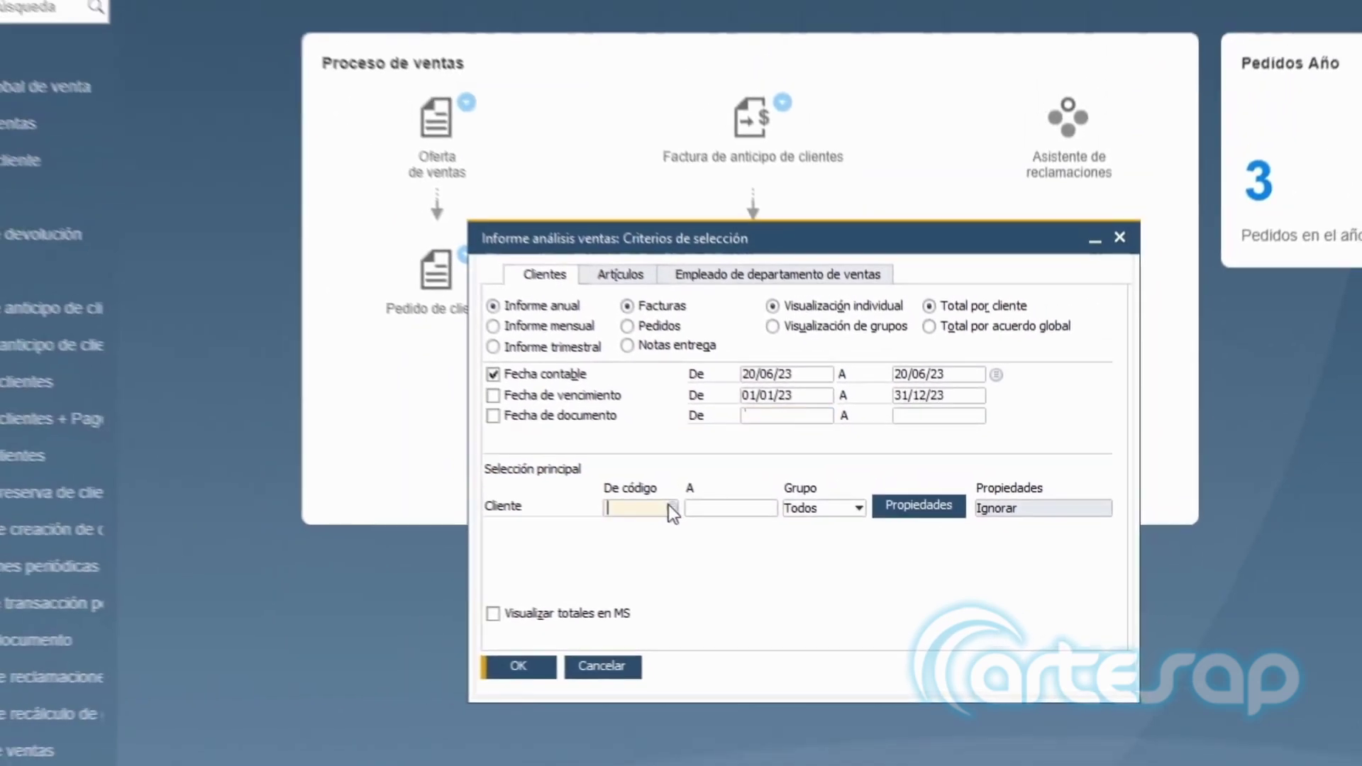
left_click(670, 508)
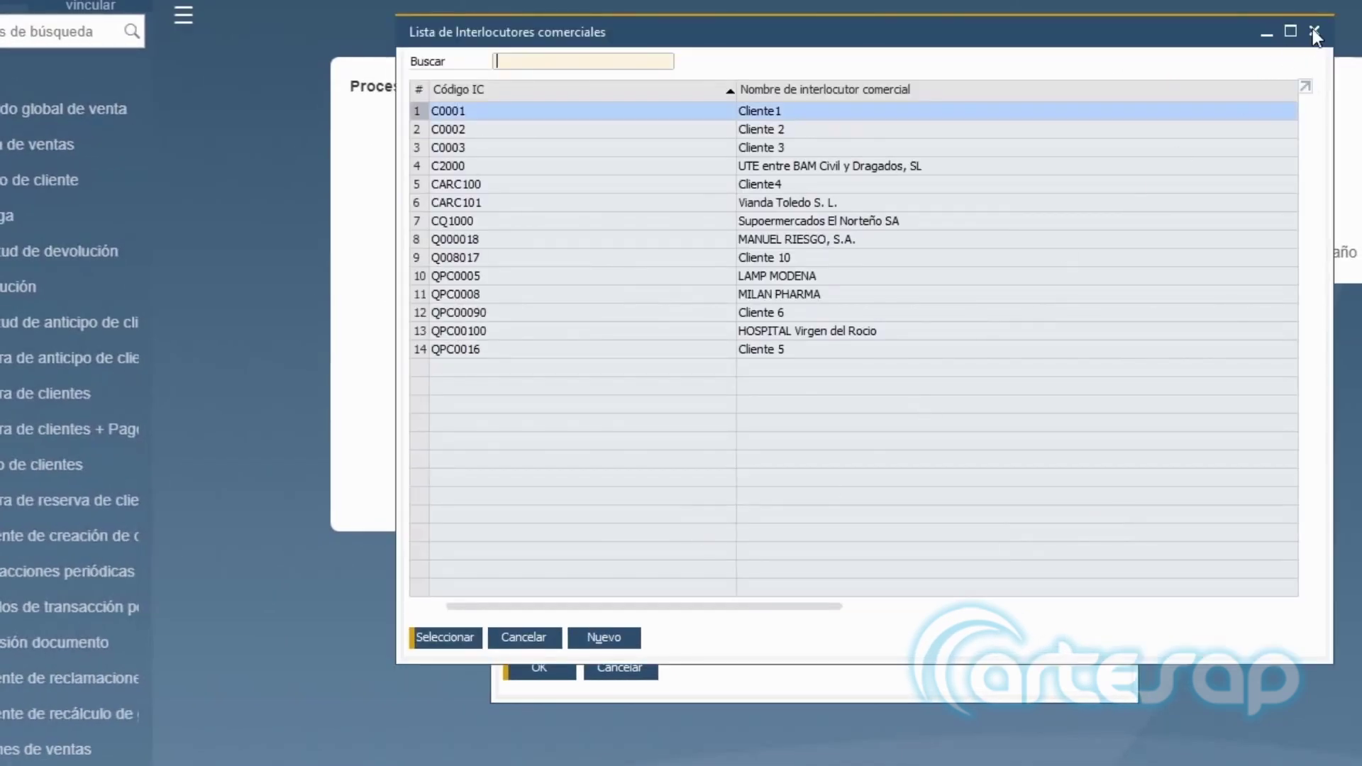
left_click(1314, 31)
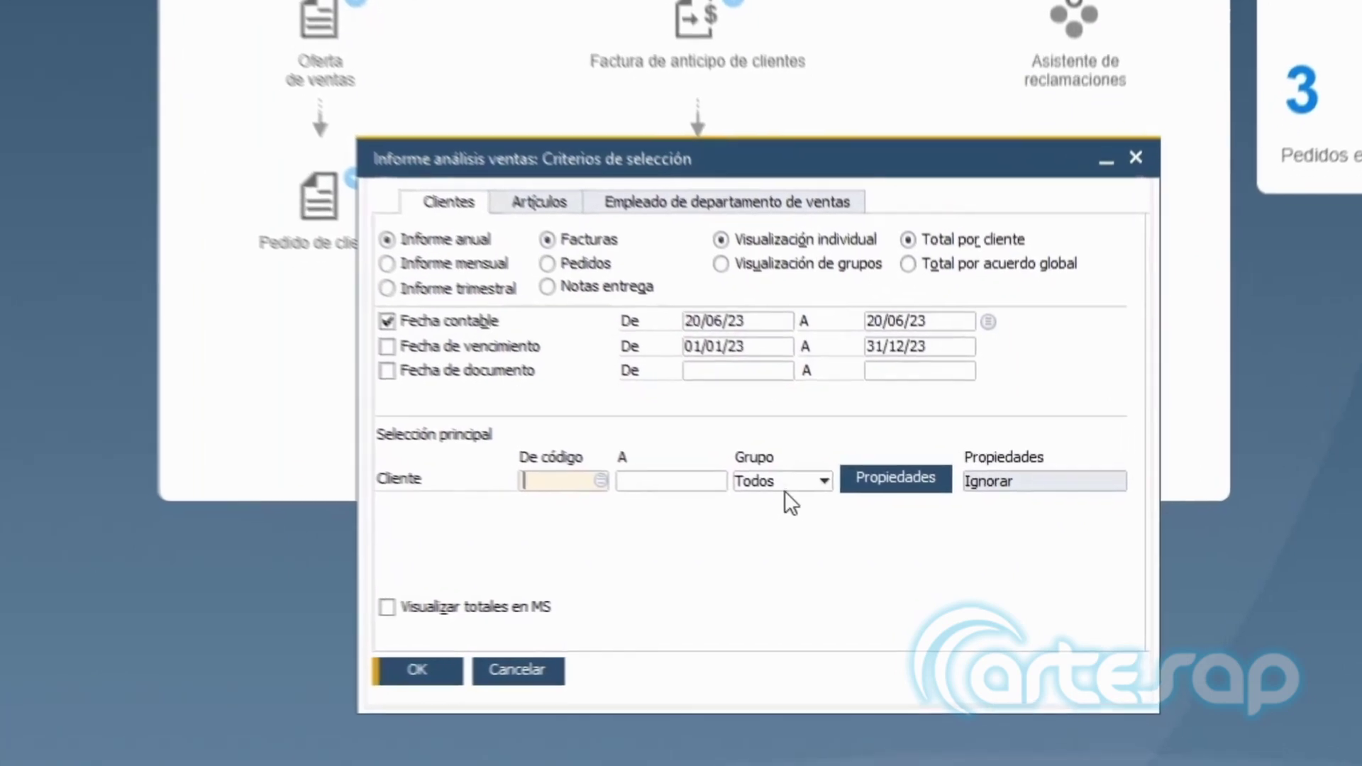
left_click(795, 482)
left_click(769, 444)
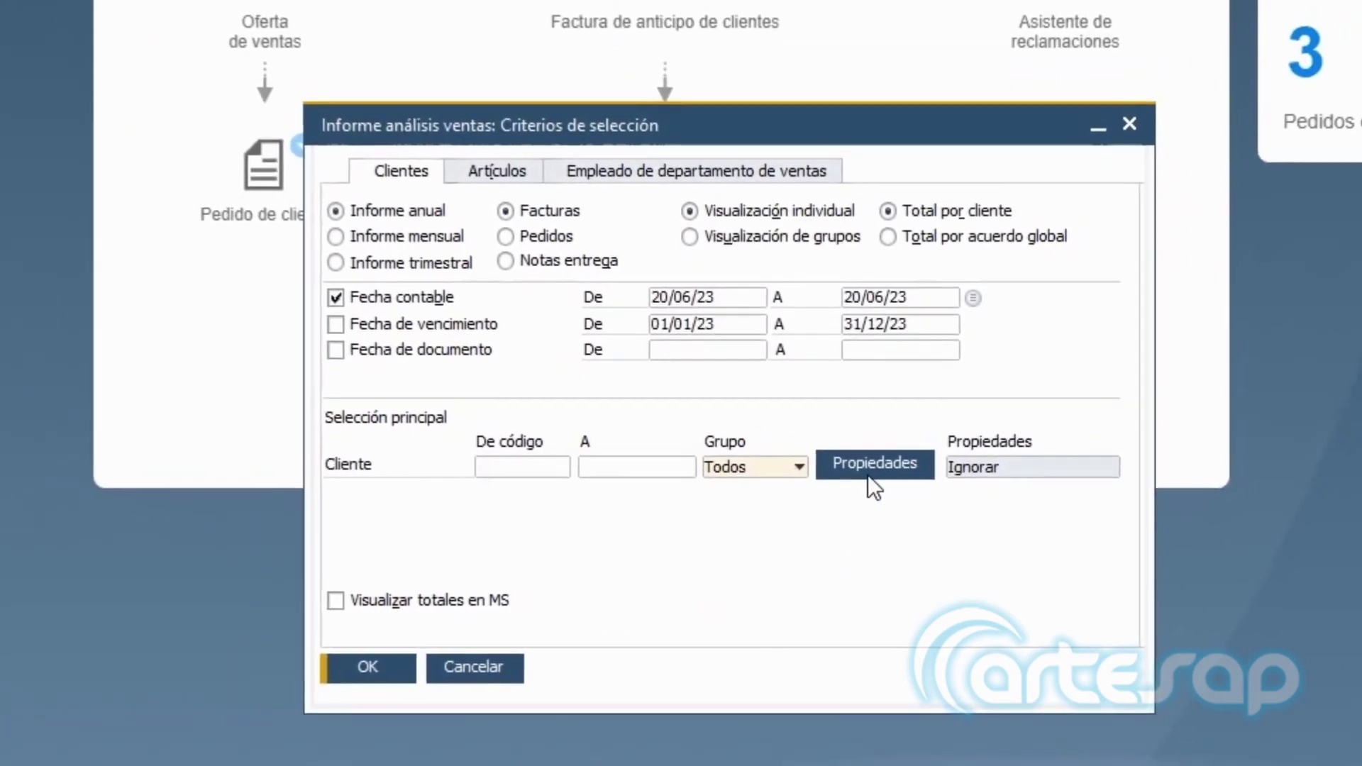
left_click(868, 474)
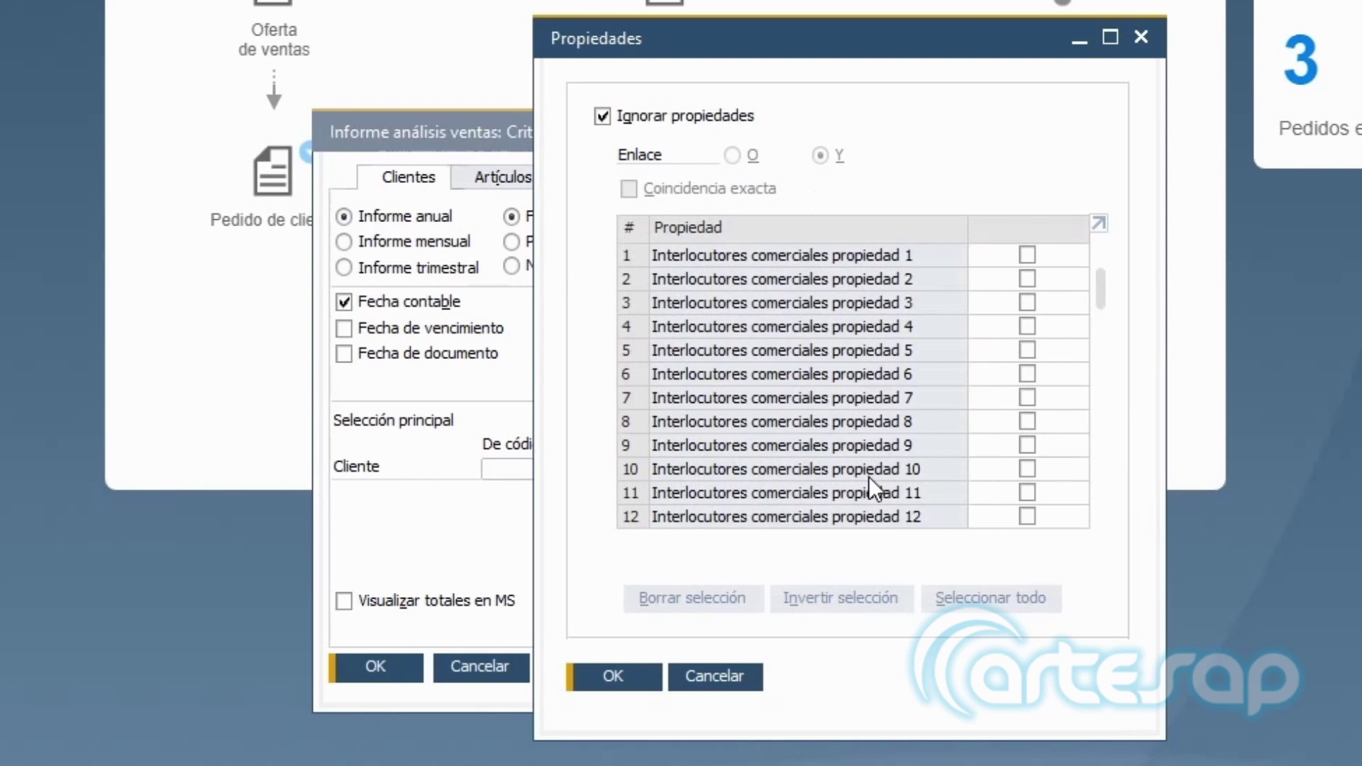
left_click(1141, 37)
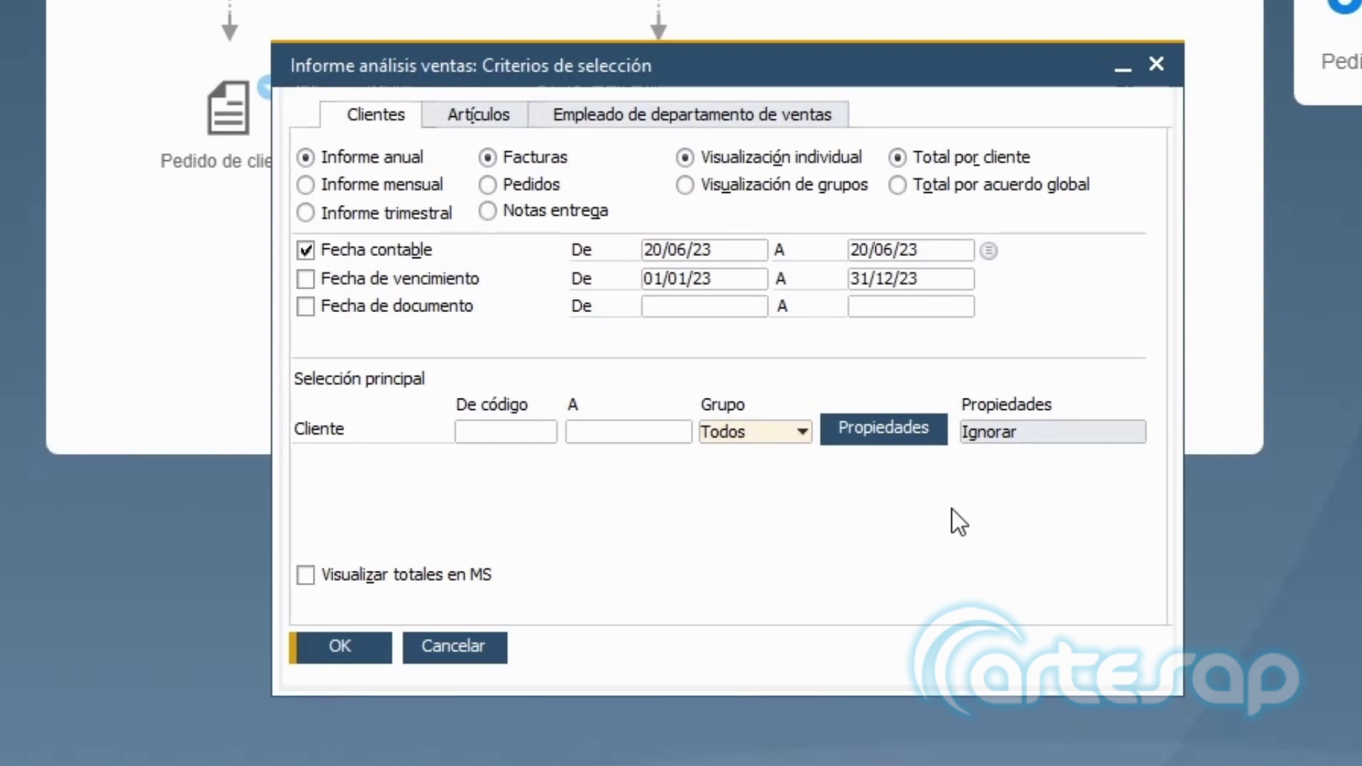
- Run the annual sales employee report for Facturas and open the detailed report of the employee in the second row
left_click(823, 117)
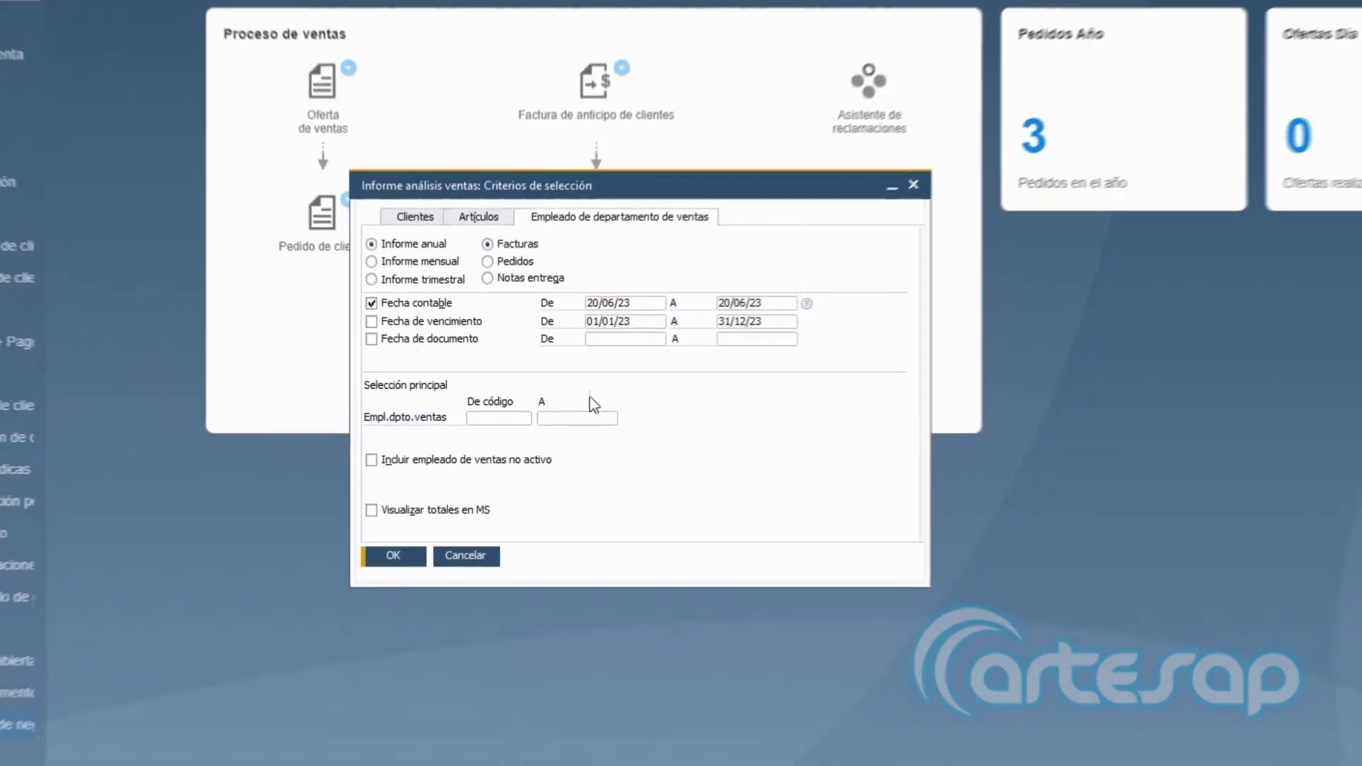
left_click(396, 585)
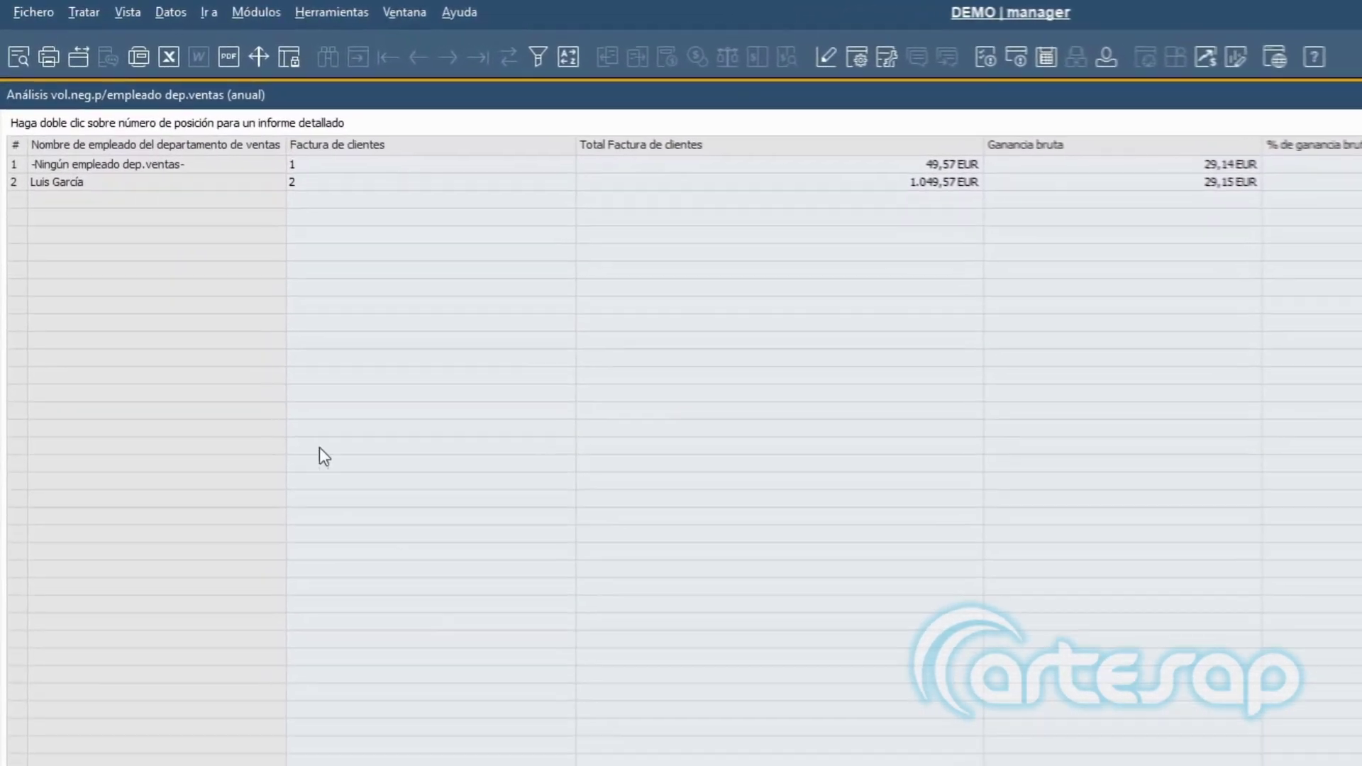
left_click(18, 192)
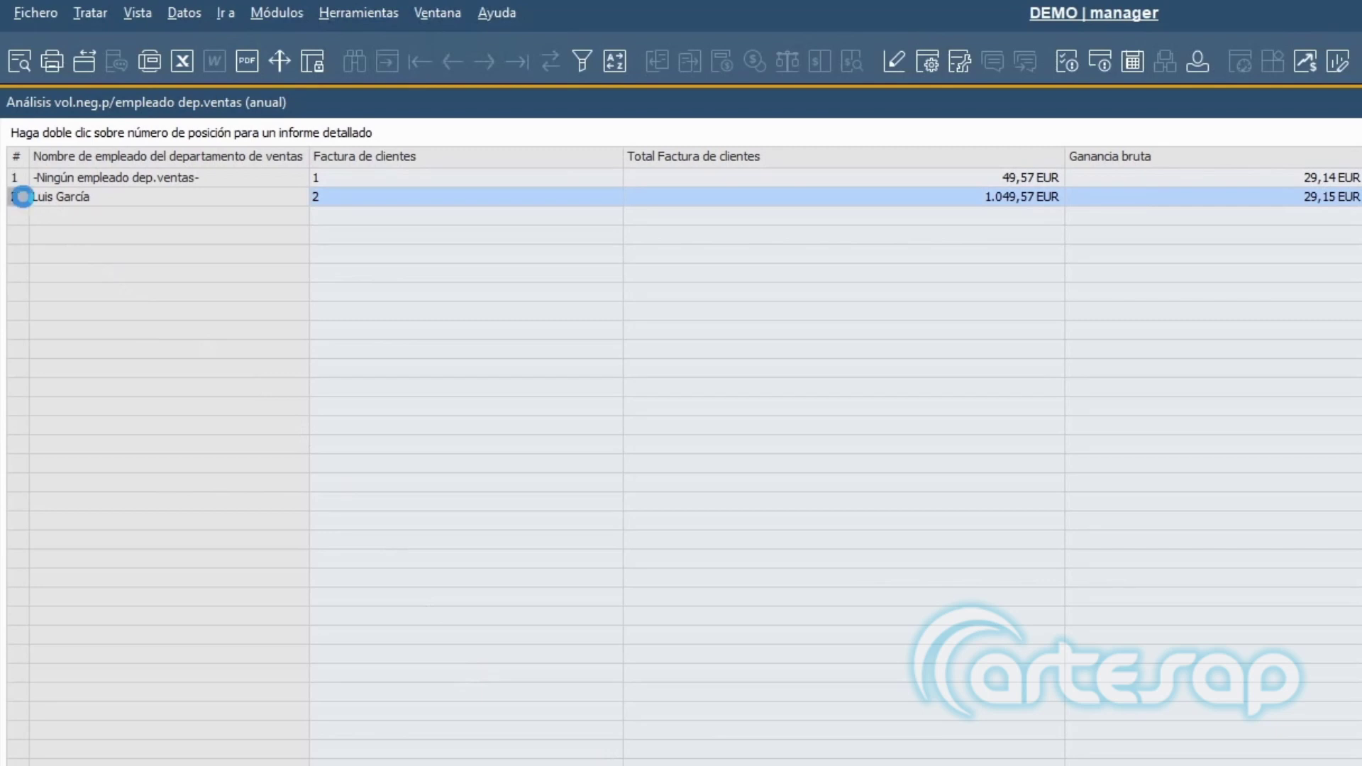
double_click(24, 197)
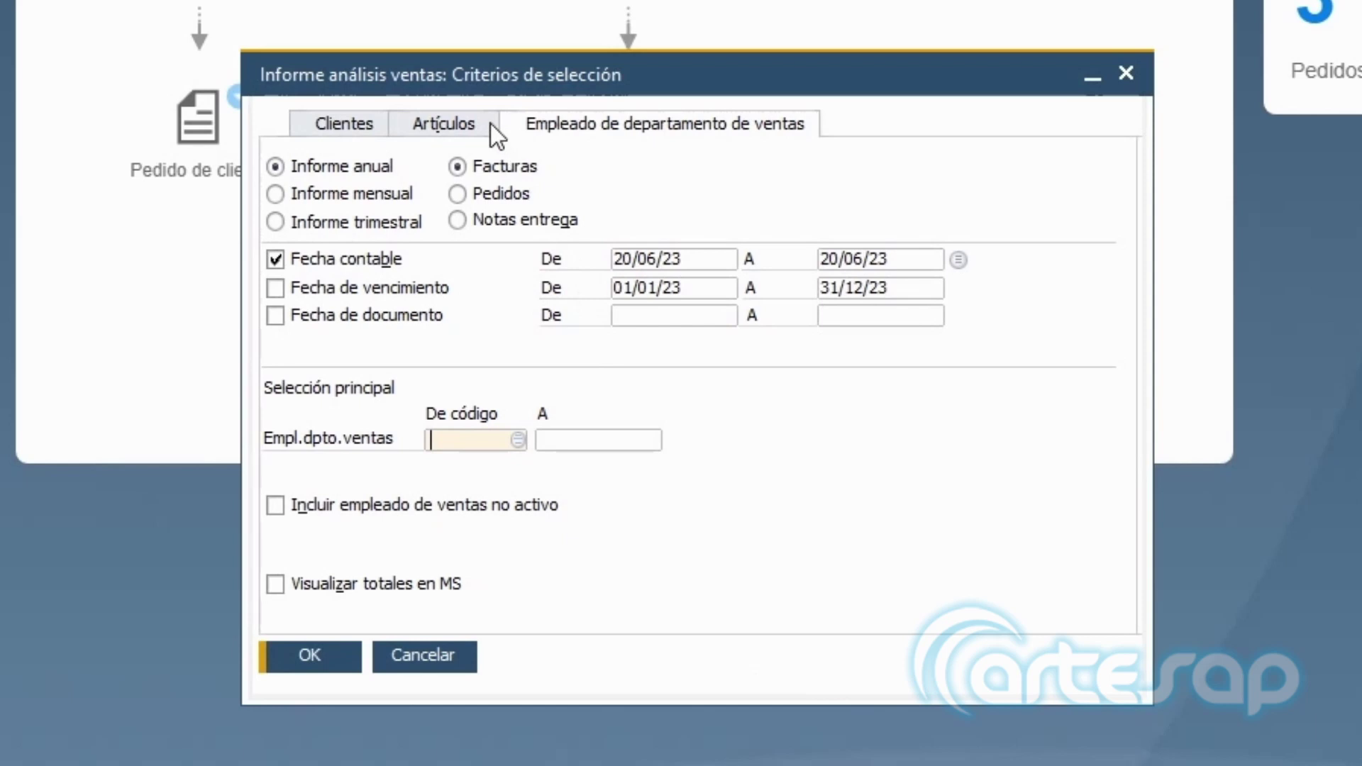
- Run the annual item report for Facturas with Selección secundaria enabled
left_click(491, 123)
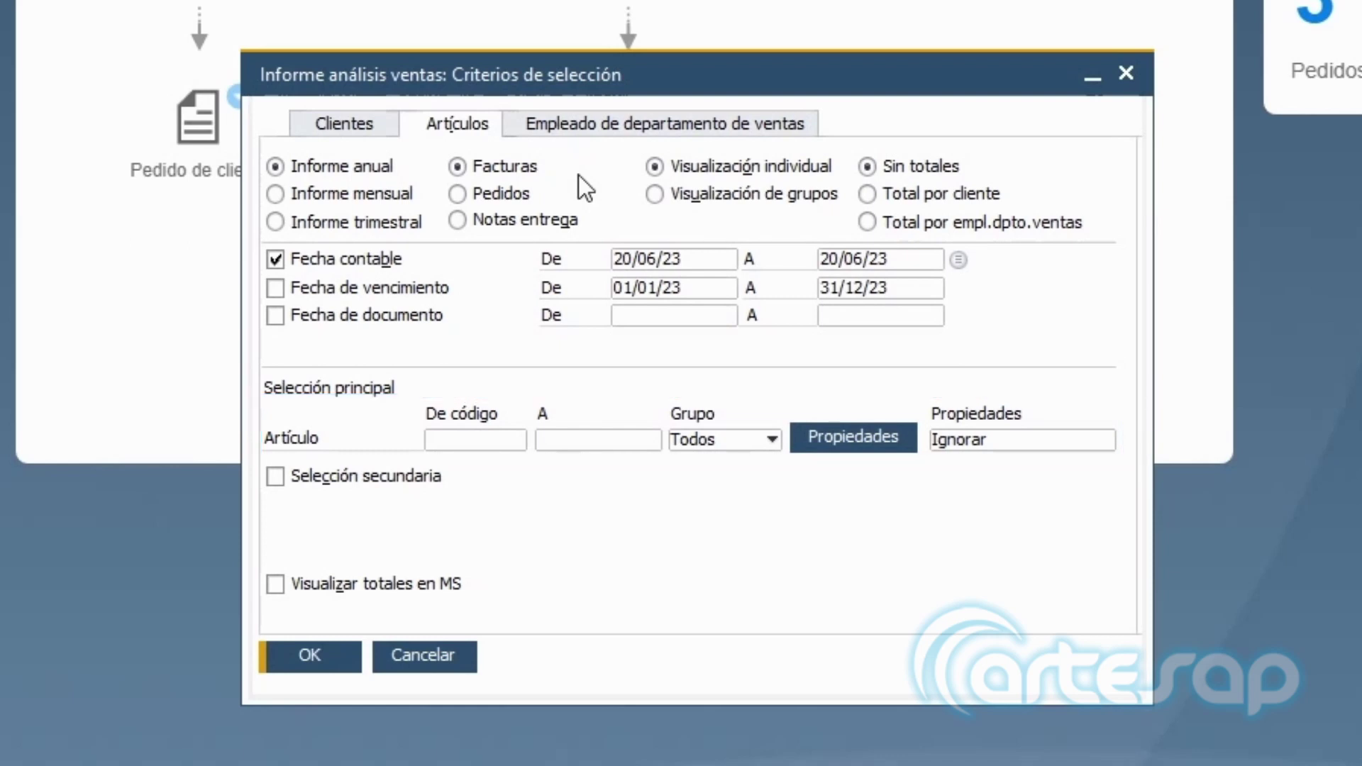
left_click(387, 476)
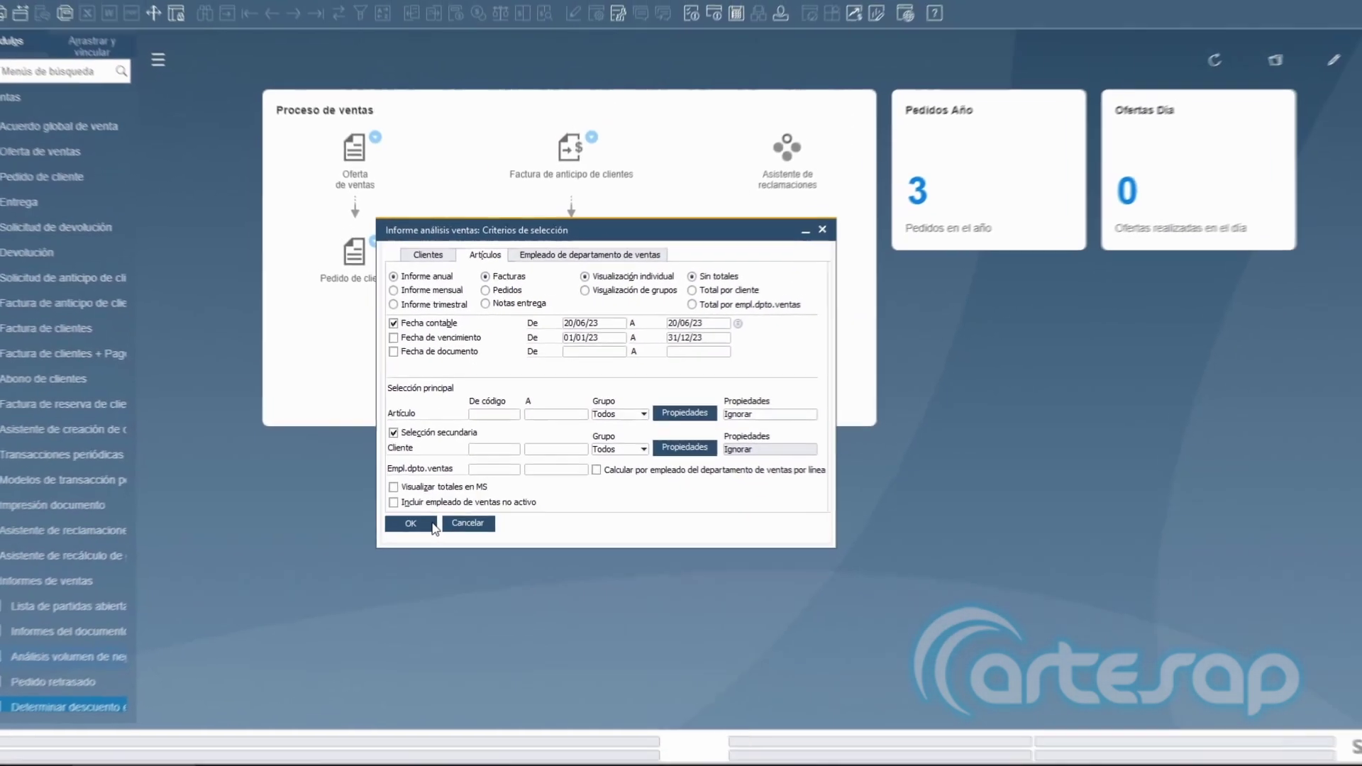
left_click(398, 576)
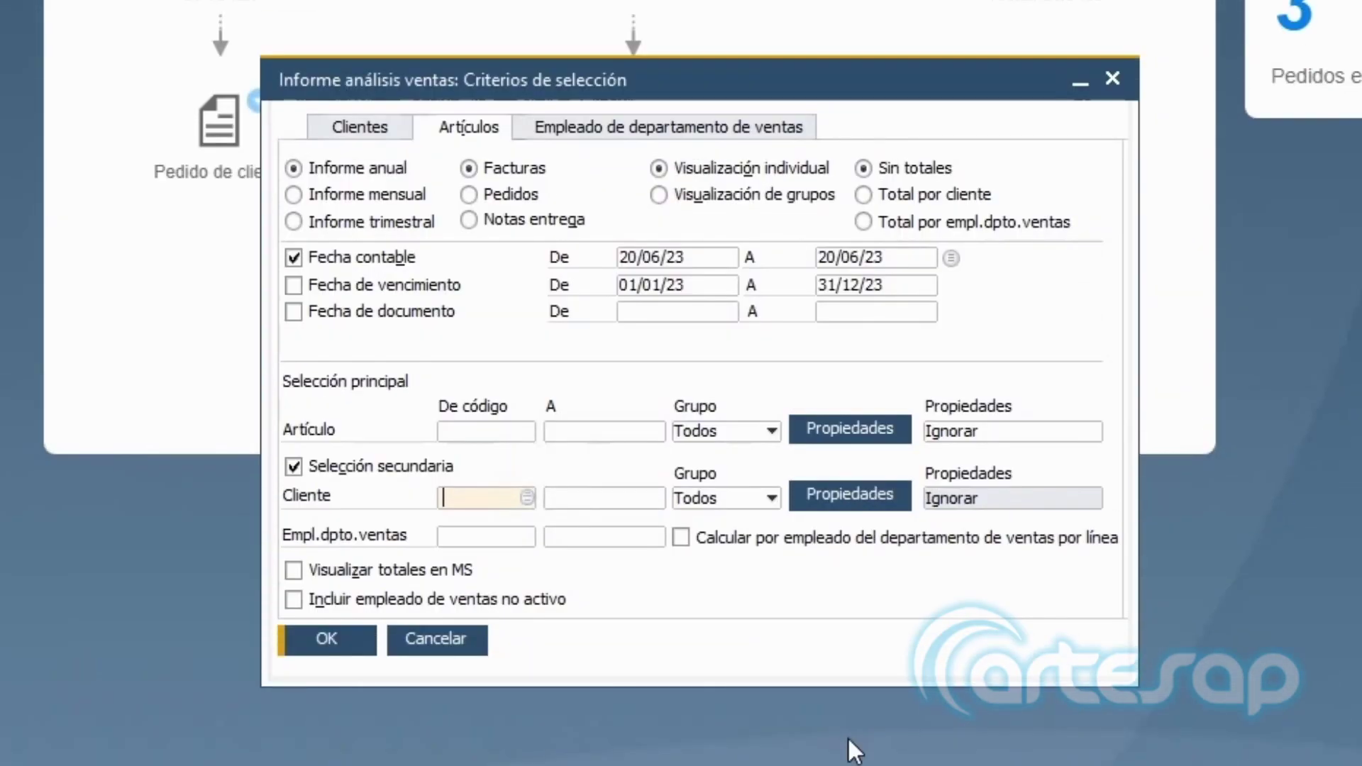
- Run the annual item report again for Pedidos instead of Facturas
left_click(533, 201)
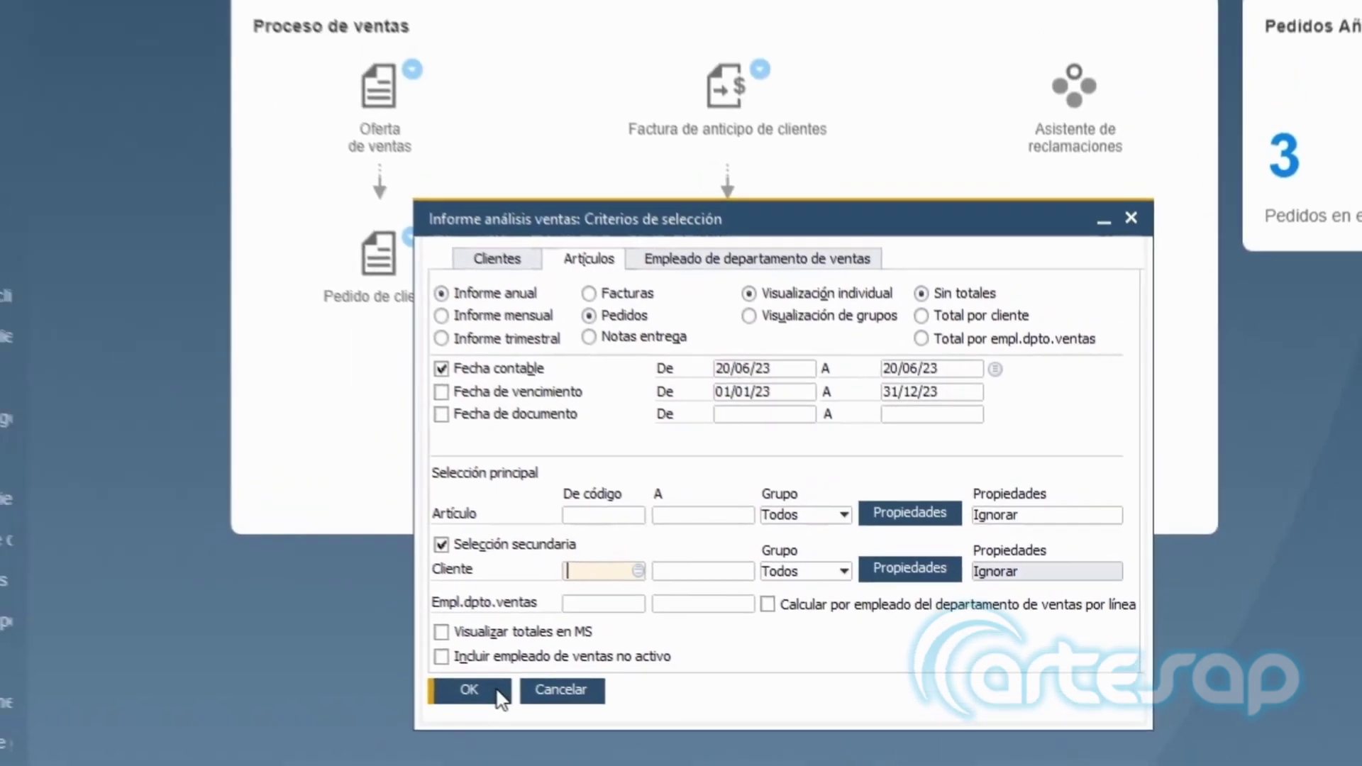
left_click(496, 694)
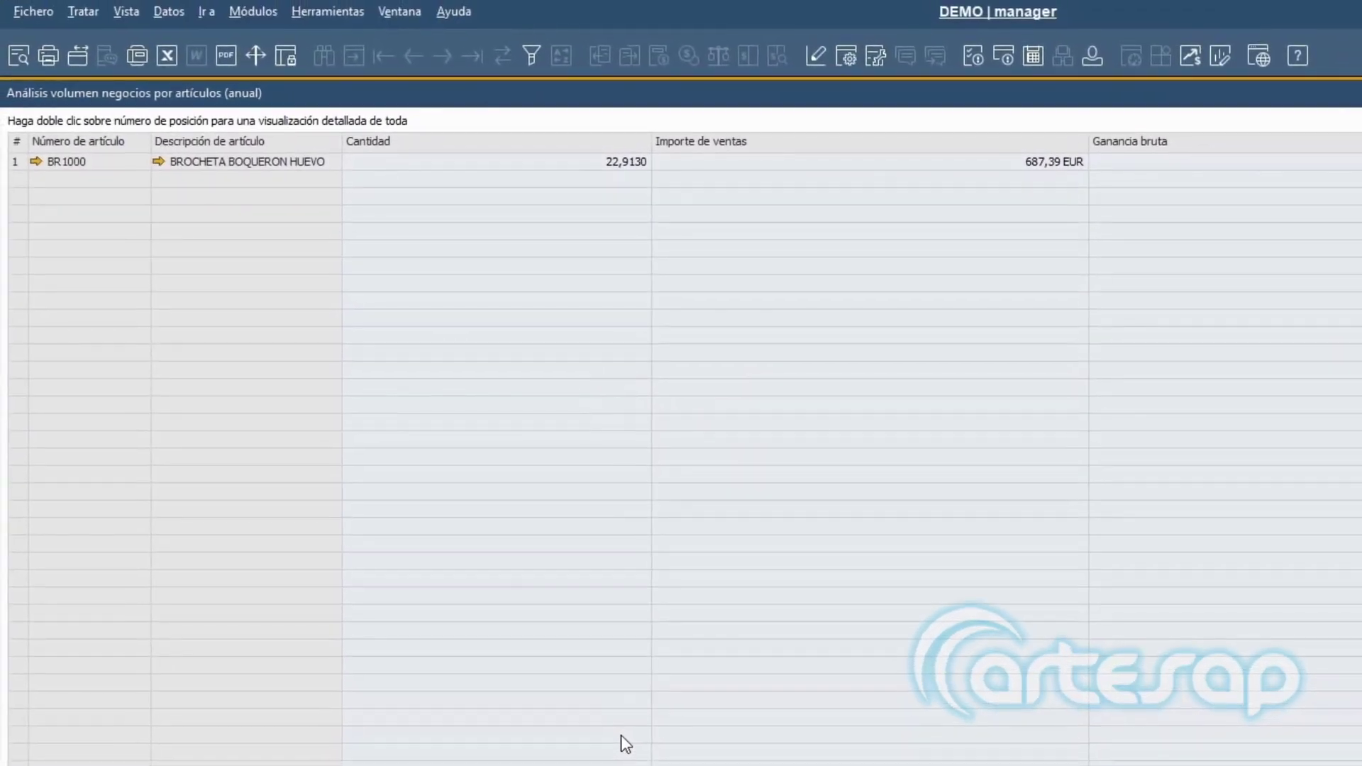